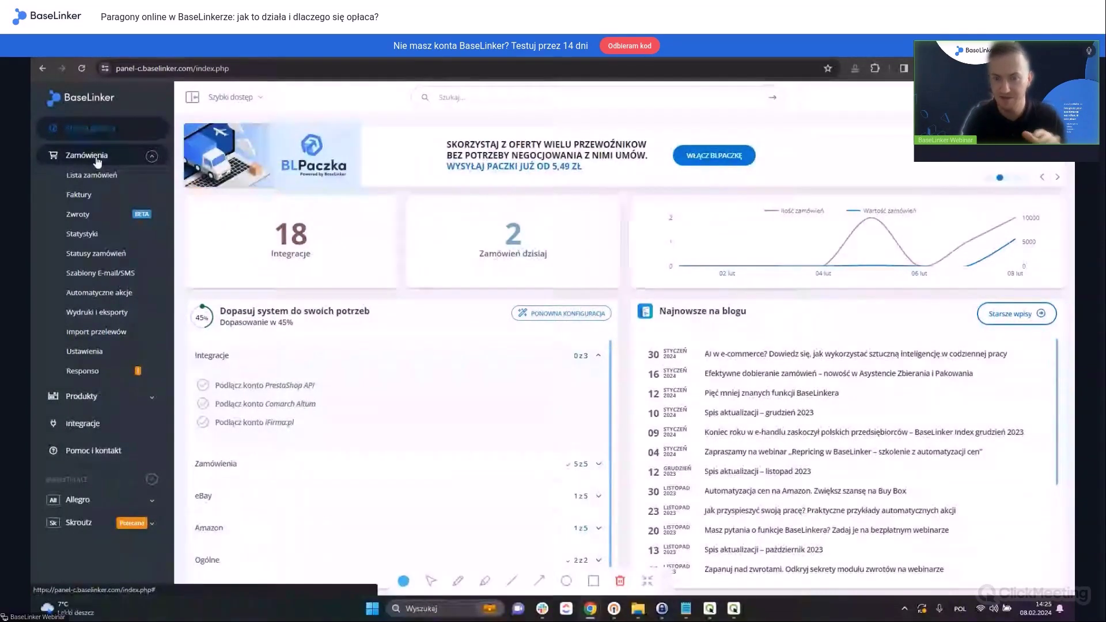
# Open the Faktury numbering settings listing 10 series, including the eparagony.pl %N/%M/%Y/PS receipt series
pyautogui.click(96, 200)
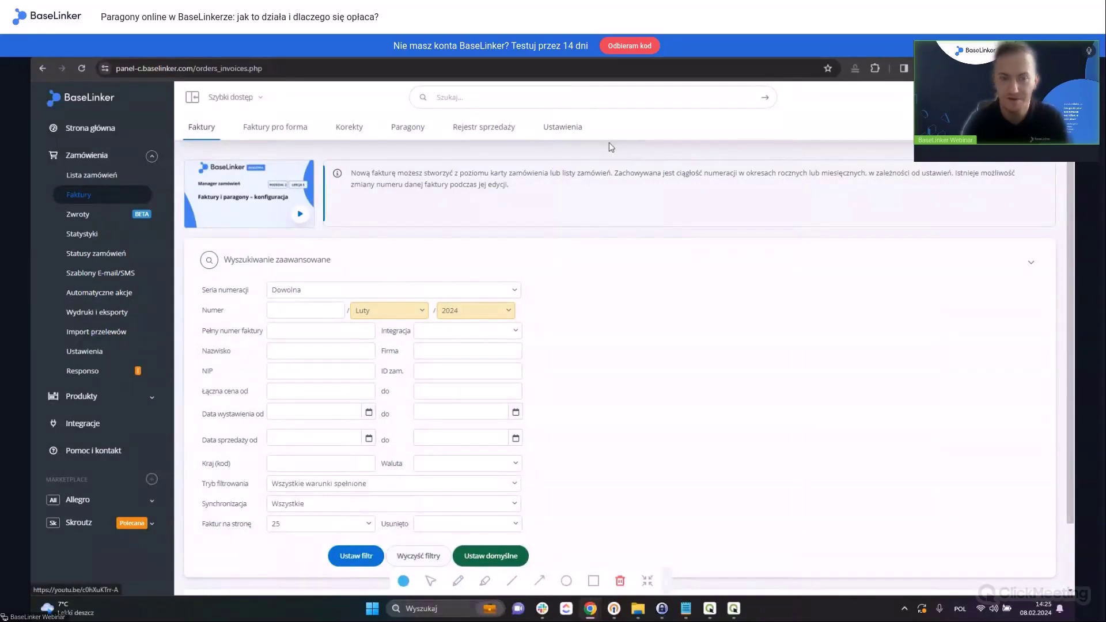
pyautogui.click(560, 137)
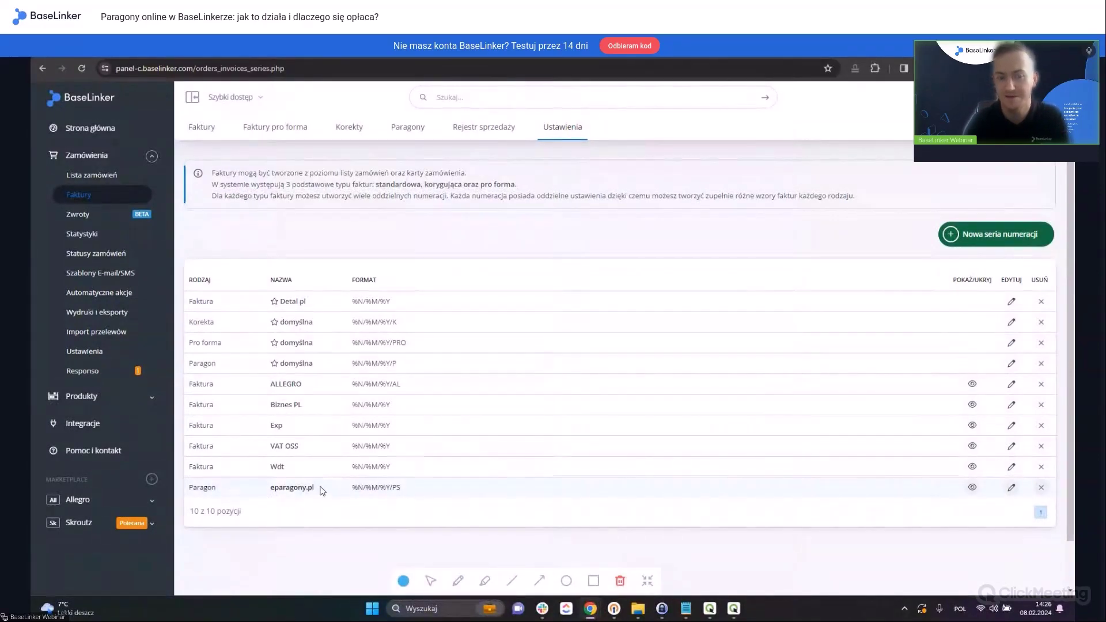
pyautogui.click(1011, 489)
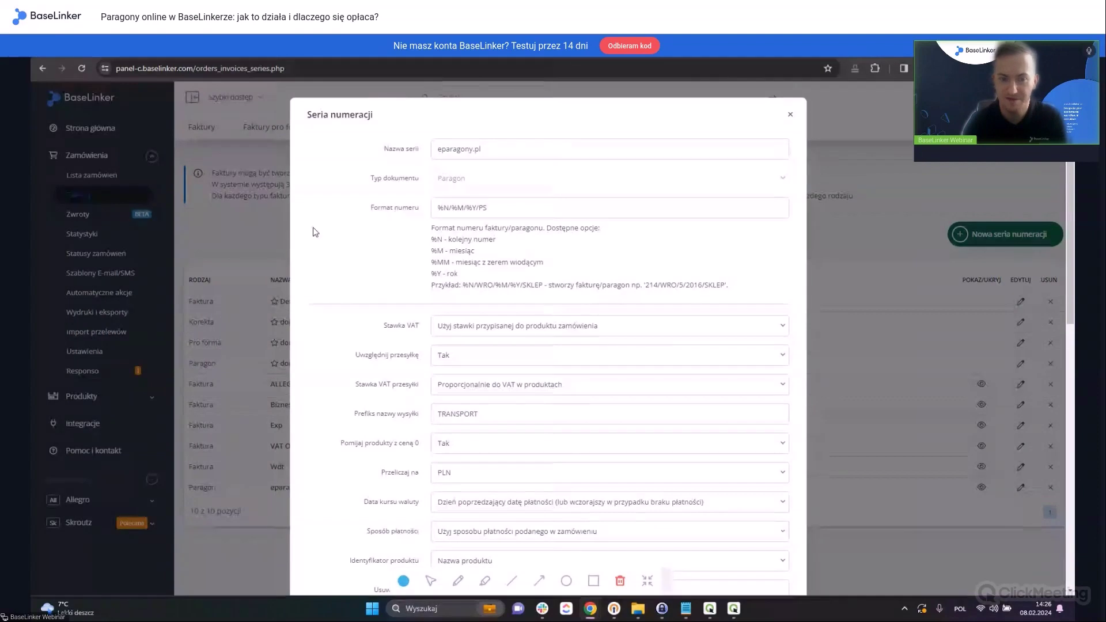
pyautogui.scroll(-1, 338, 265)
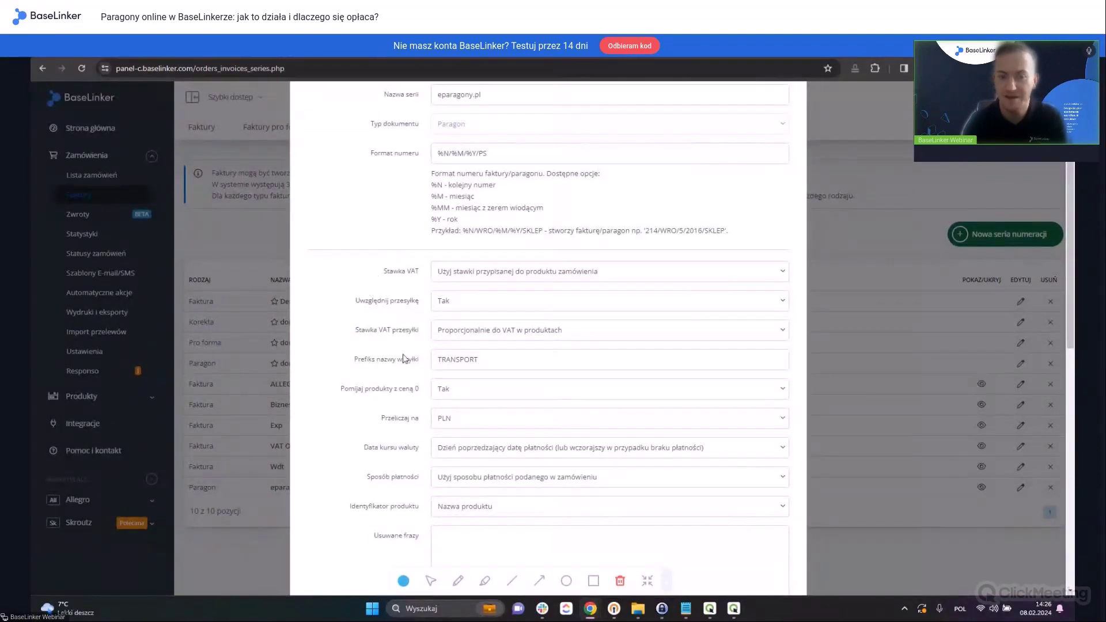
pyautogui.moveTo(413, 370)
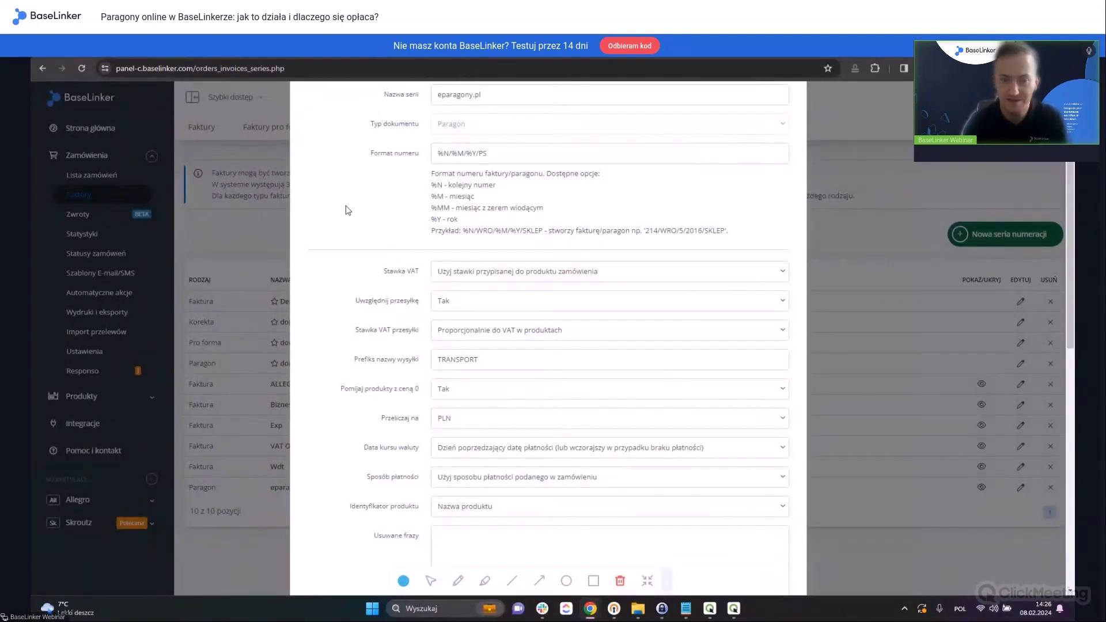
pyautogui.scroll(-3, 341, 354)
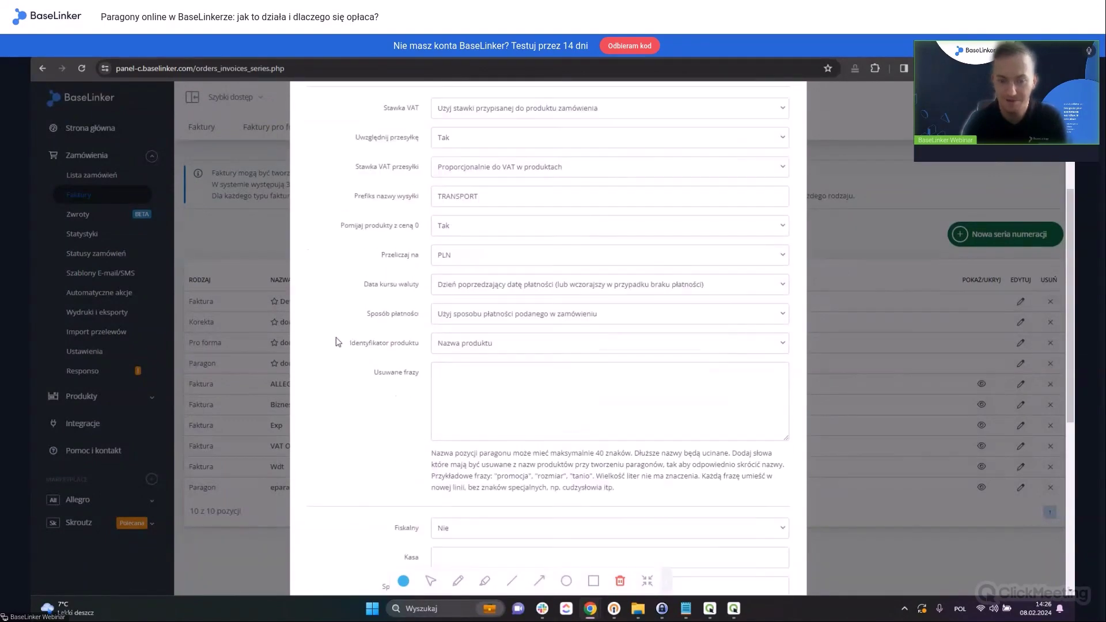
pyautogui.scroll(3, 340, 329)
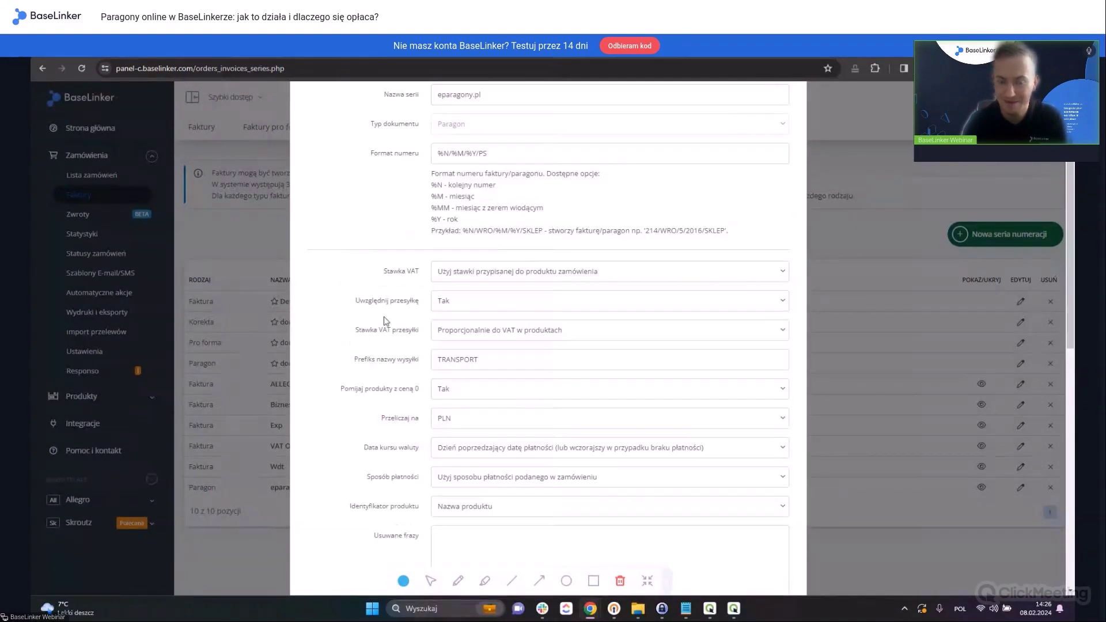
pyautogui.scroll(1, 378, 375)
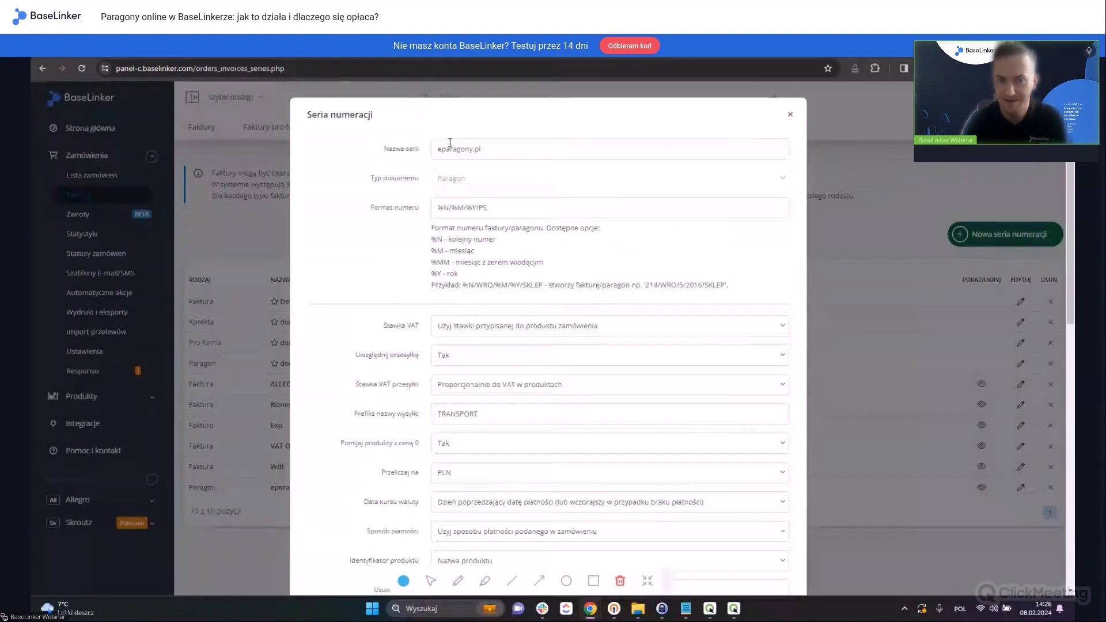
pyautogui.scroll(-12, 345, 302)
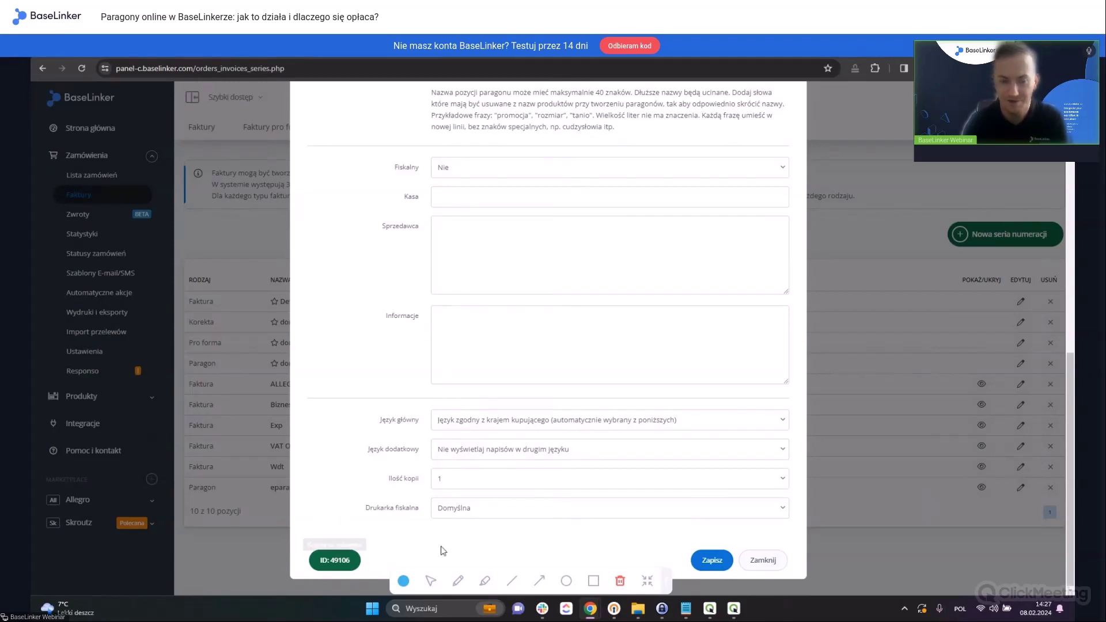
pyautogui.click(703, 568)
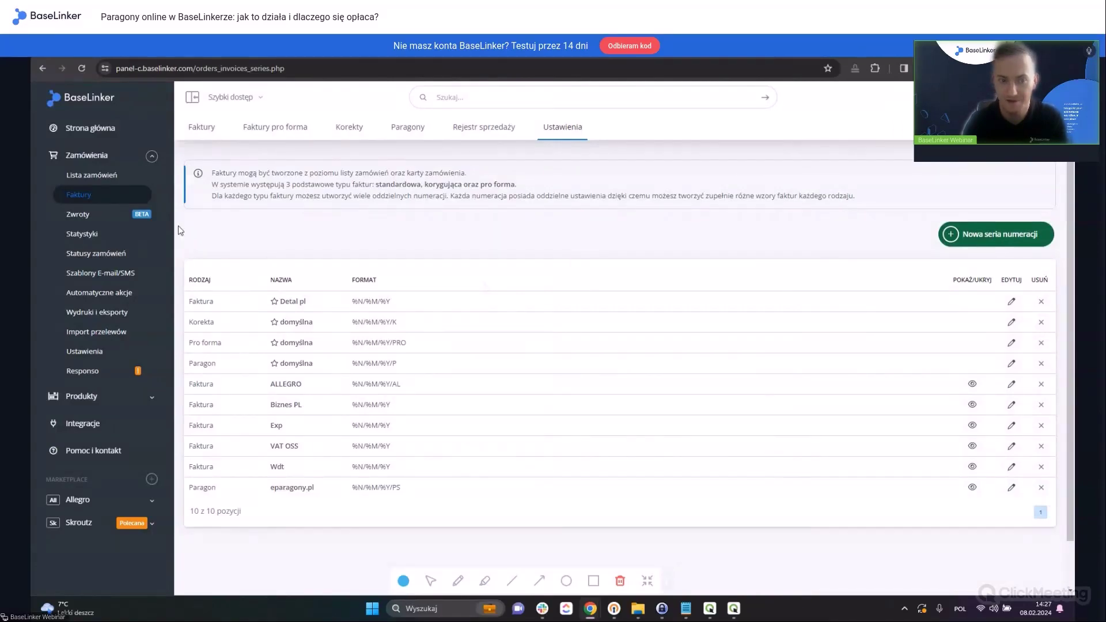
# Review the test order (one iPhone 12, 5600.00 PLN, receipt not yet issued), then open the order Ustawienia
pyautogui.click(91, 175)
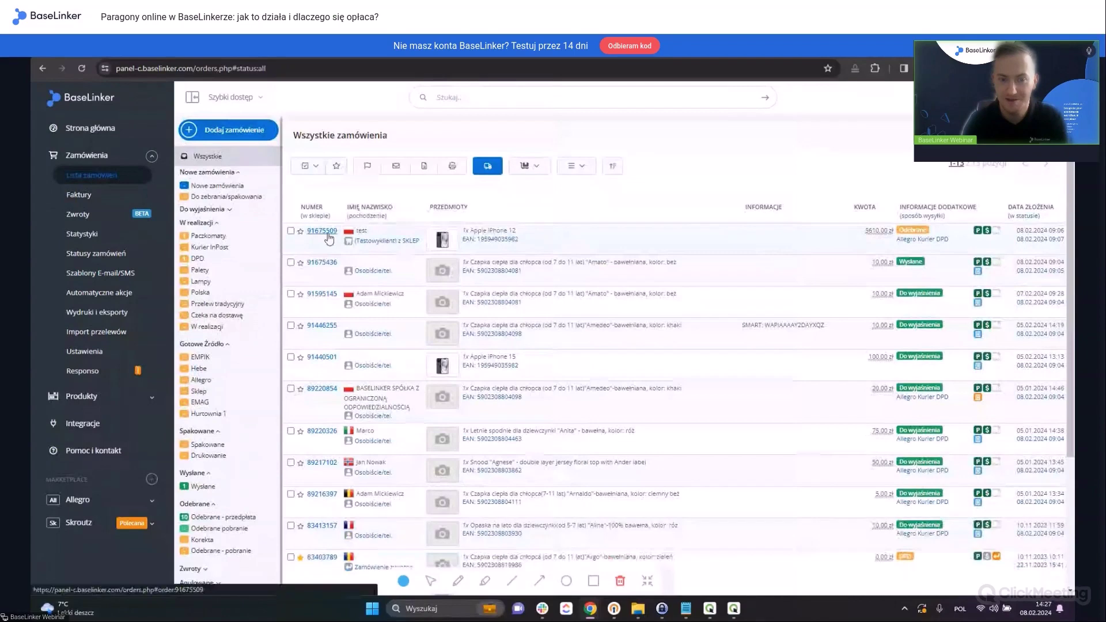
pyautogui.click(327, 233)
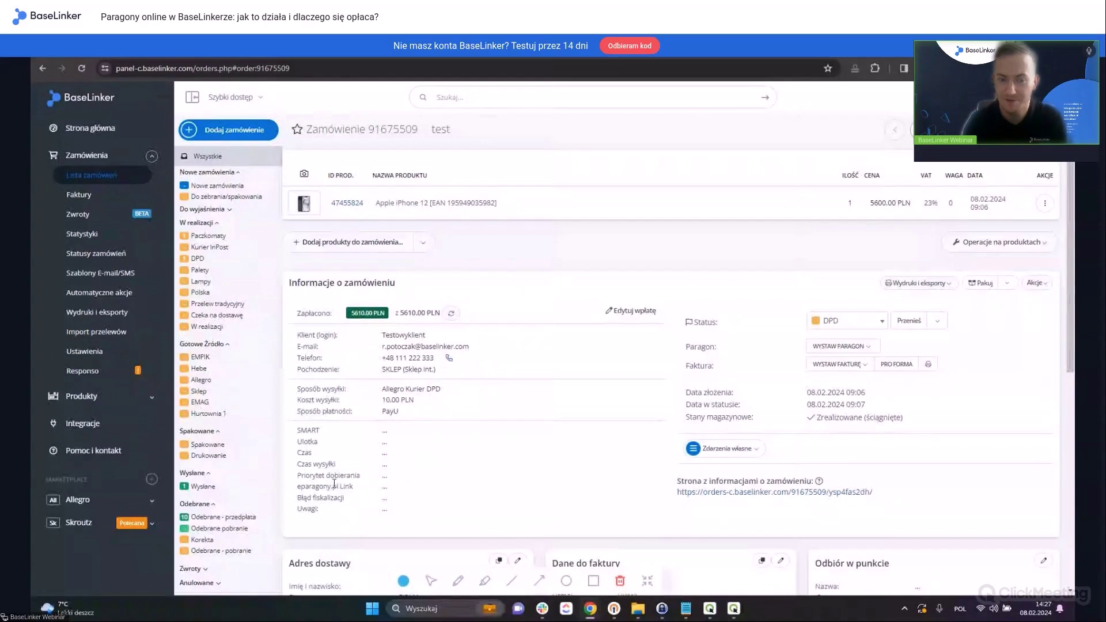
pyautogui.click(95, 351)
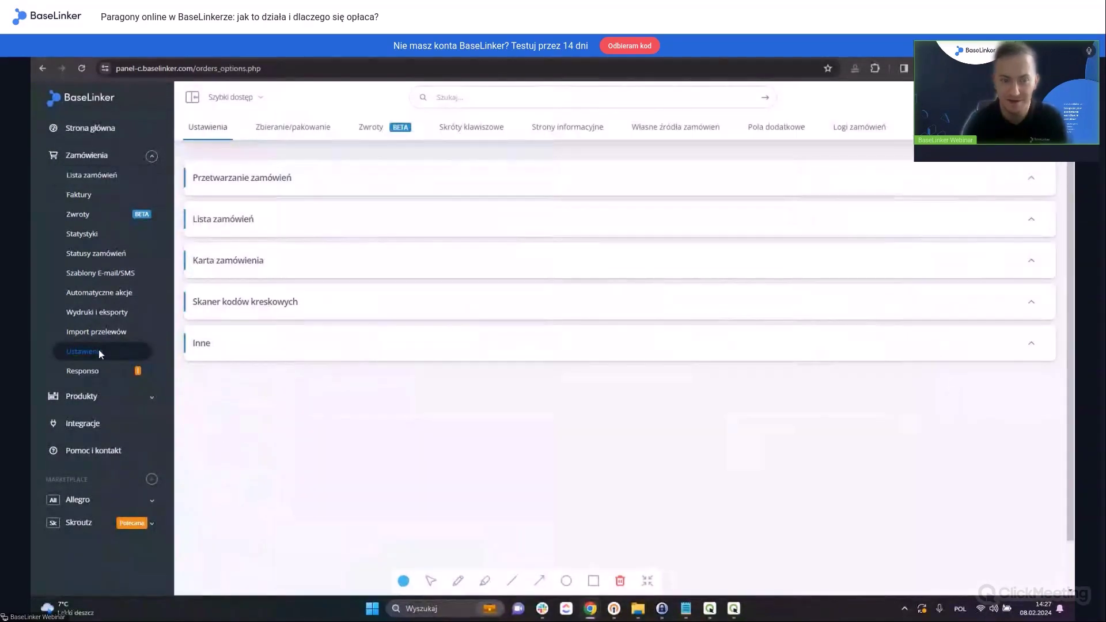
# Inspect the eparagony.pl Link and Błąd fiskalizacji additional fields, closing both without changes
pyautogui.click(788, 143)
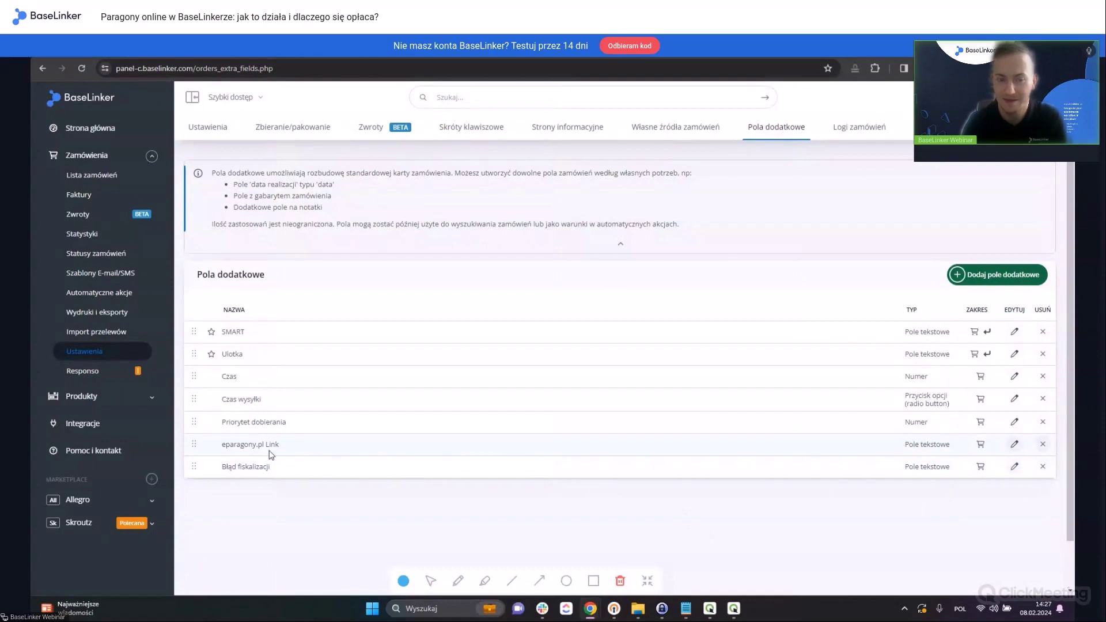
pyautogui.click(1014, 446)
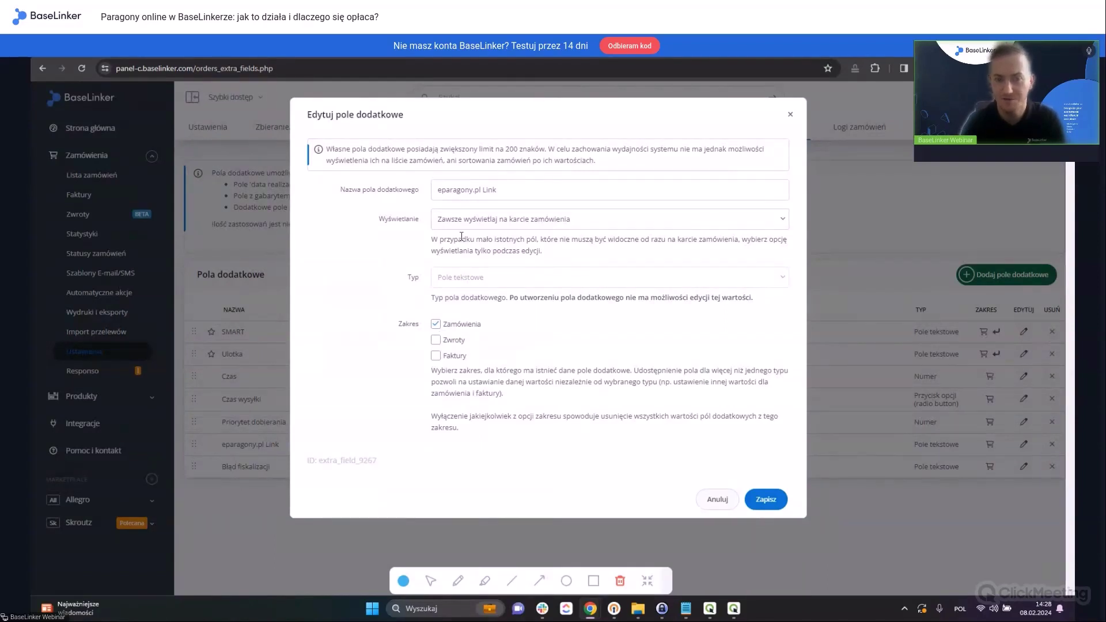
pyautogui.click(675, 221)
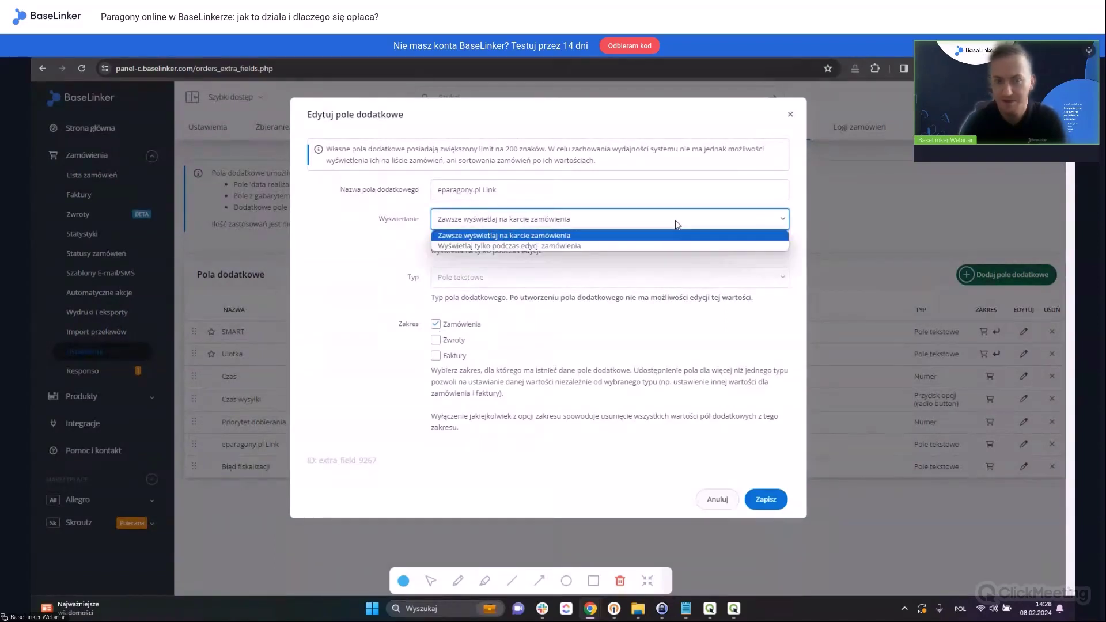
pyautogui.click(675, 220)
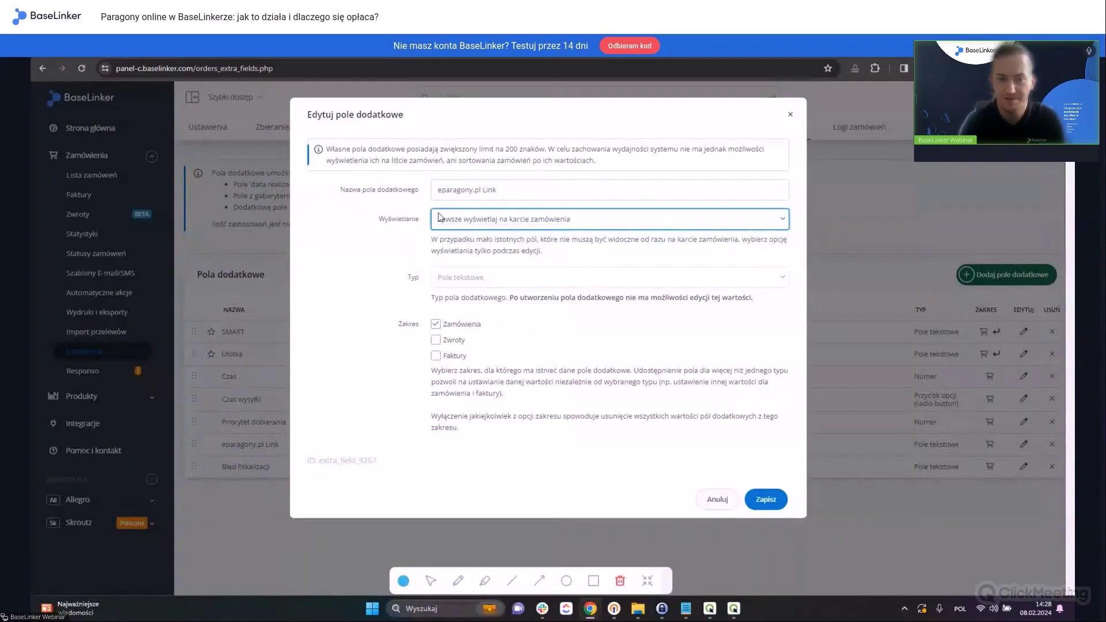
pyautogui.click(715, 499)
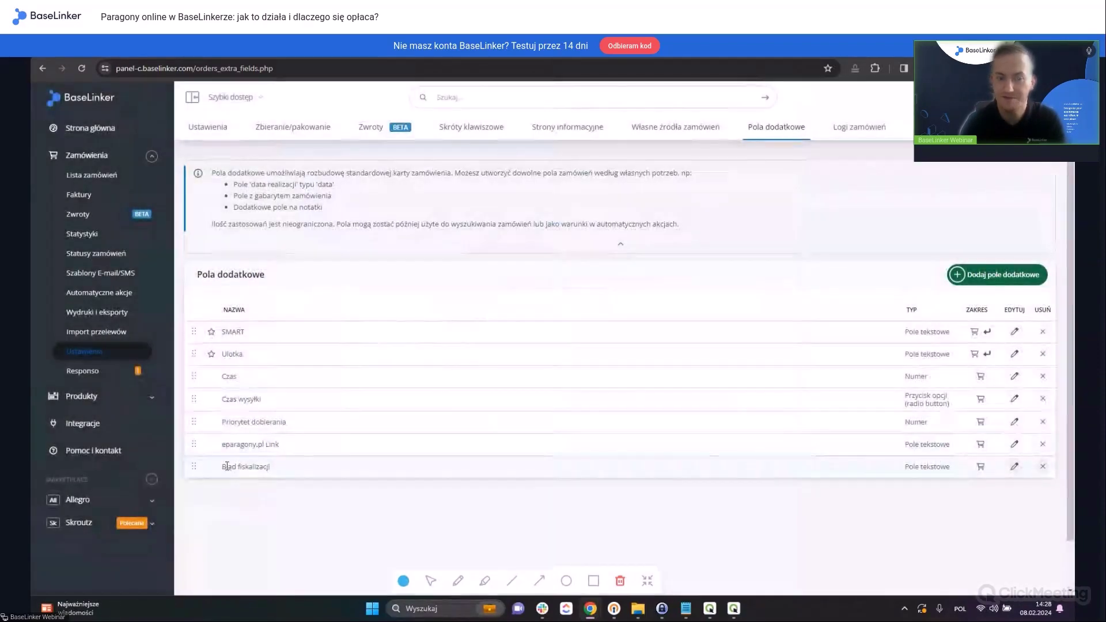
pyautogui.click(1015, 467)
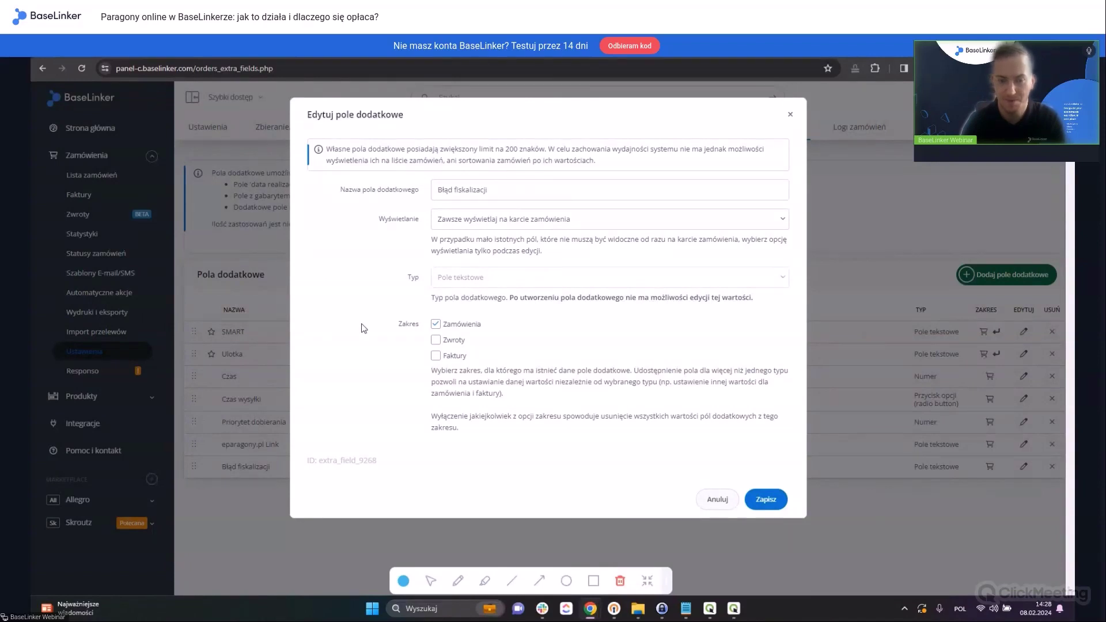
pyautogui.click(793, 116)
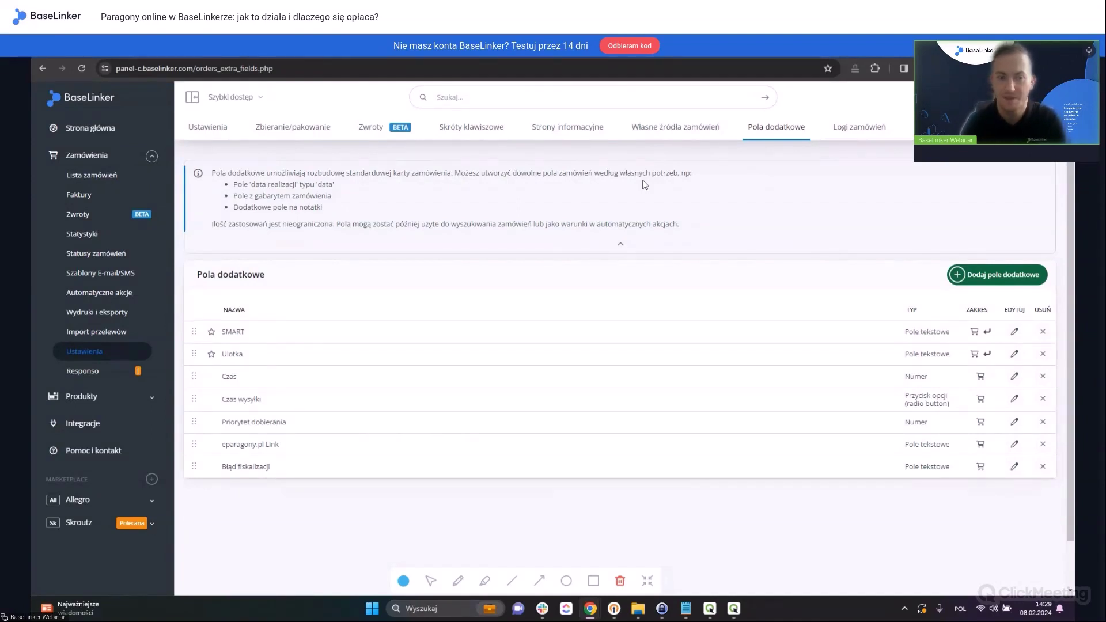
# Open the Twój eparagon e-mail template and view it as a rendered e-mail
pyautogui.click(114, 273)
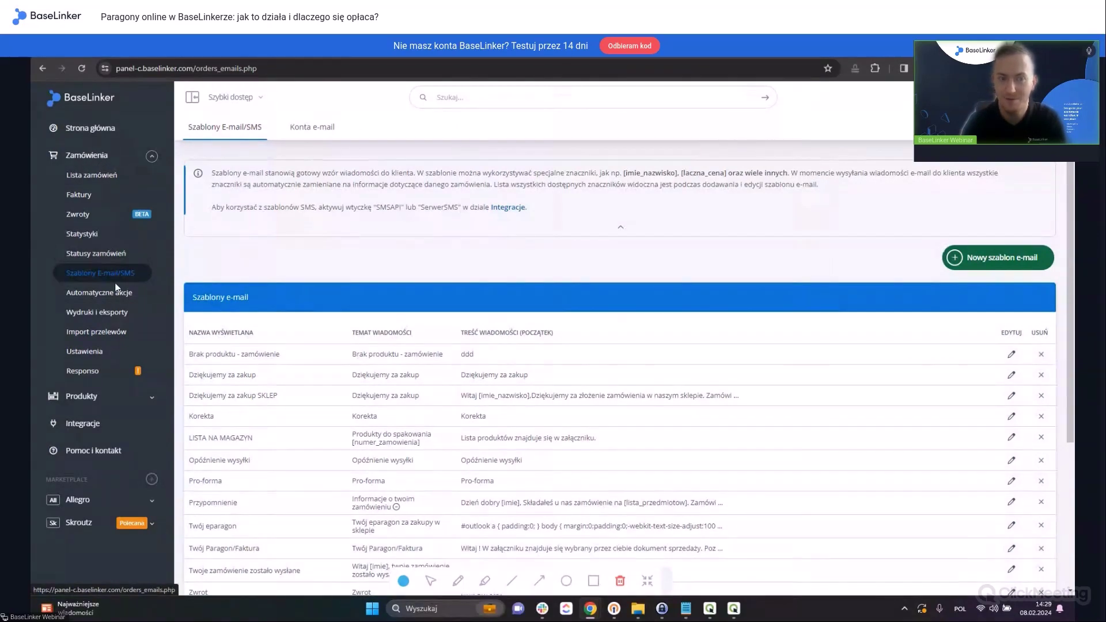
pyautogui.moveTo(1074, 253); pyautogui.dragTo(1074, 365)
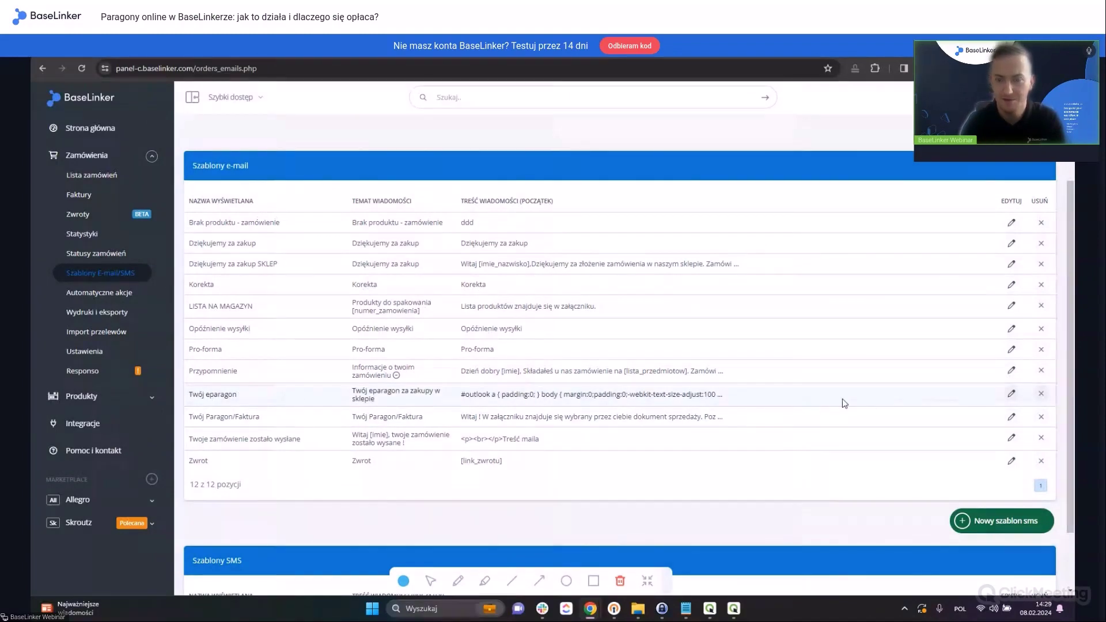
pyautogui.click(1012, 394)
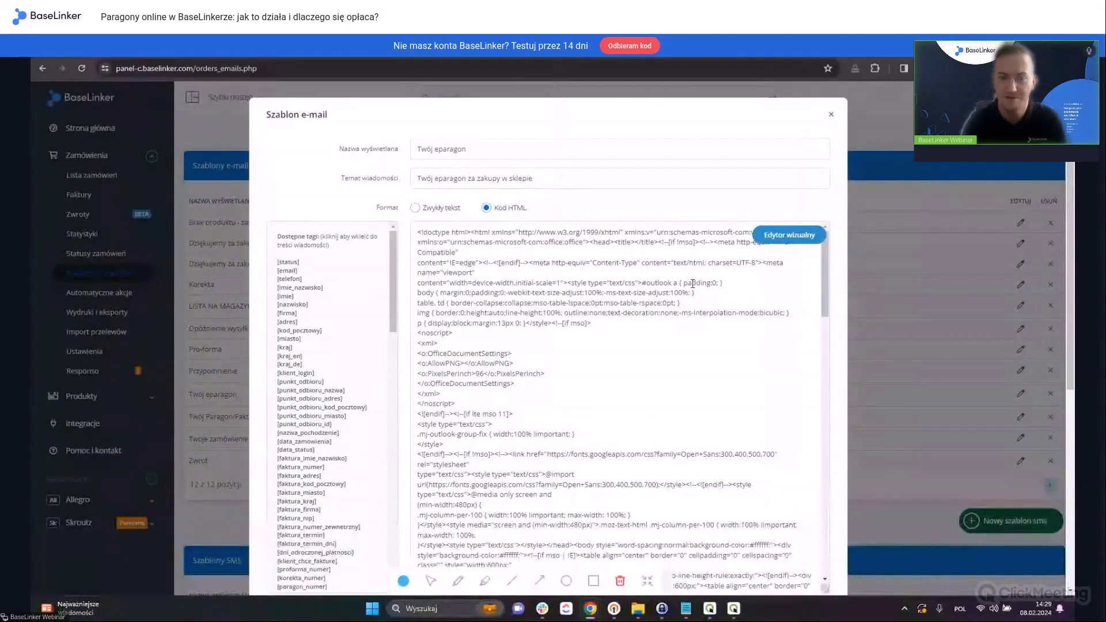
pyautogui.click(793, 237)
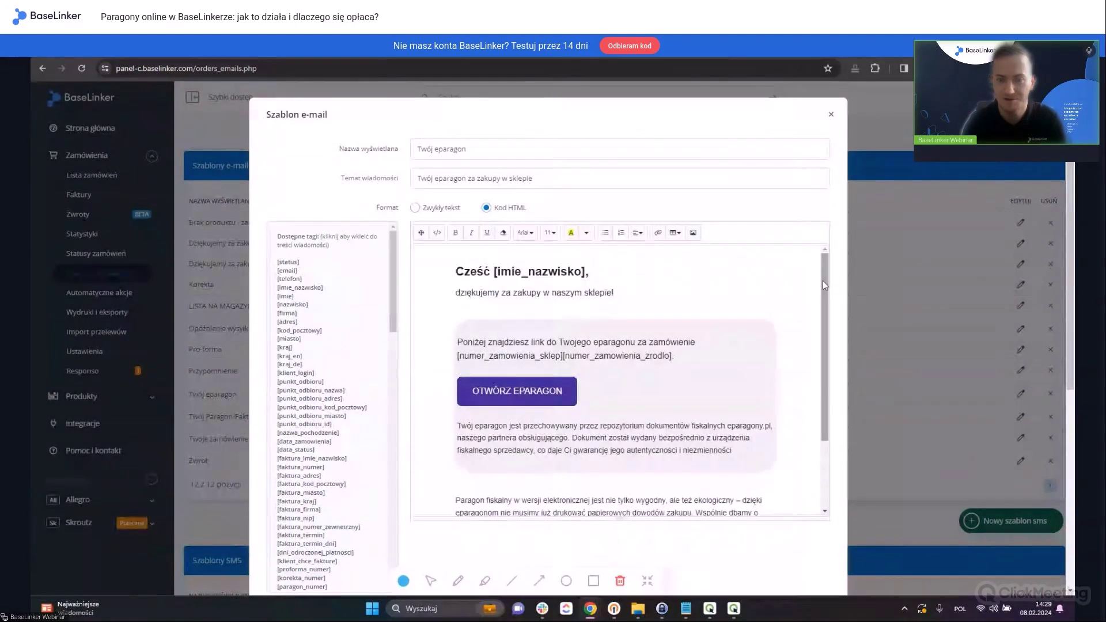
pyautogui.moveTo(824, 289)
pyautogui.mouseDown()
pyautogui.moveTo(824, 360)
pyautogui.moveTo(814, 271)
pyautogui.mouseUp()
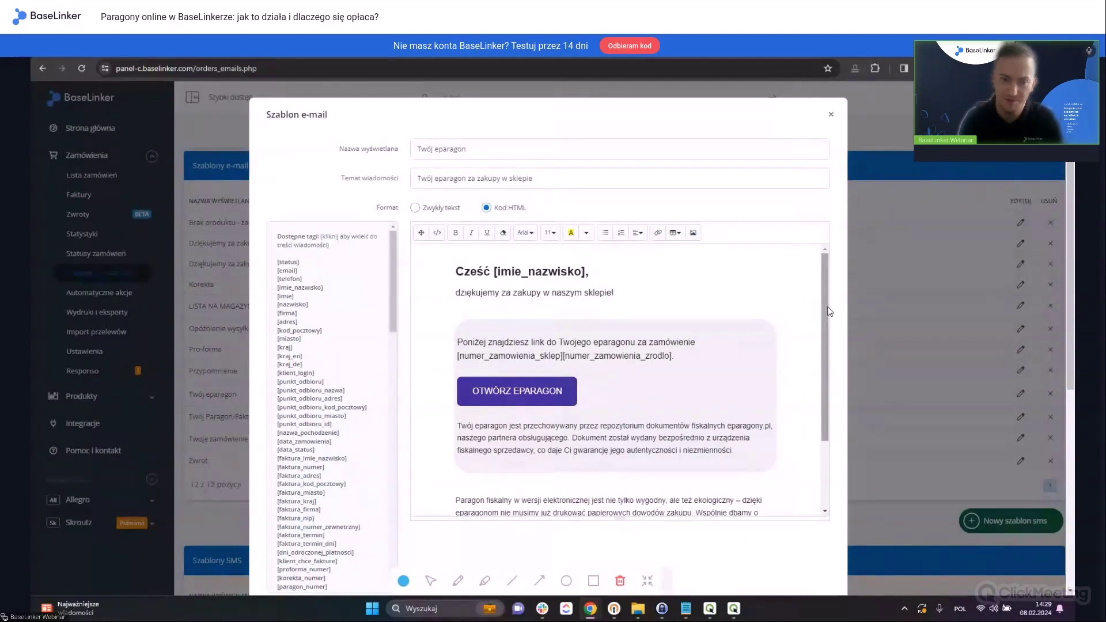
pyautogui.scroll(-3, 830, 312)
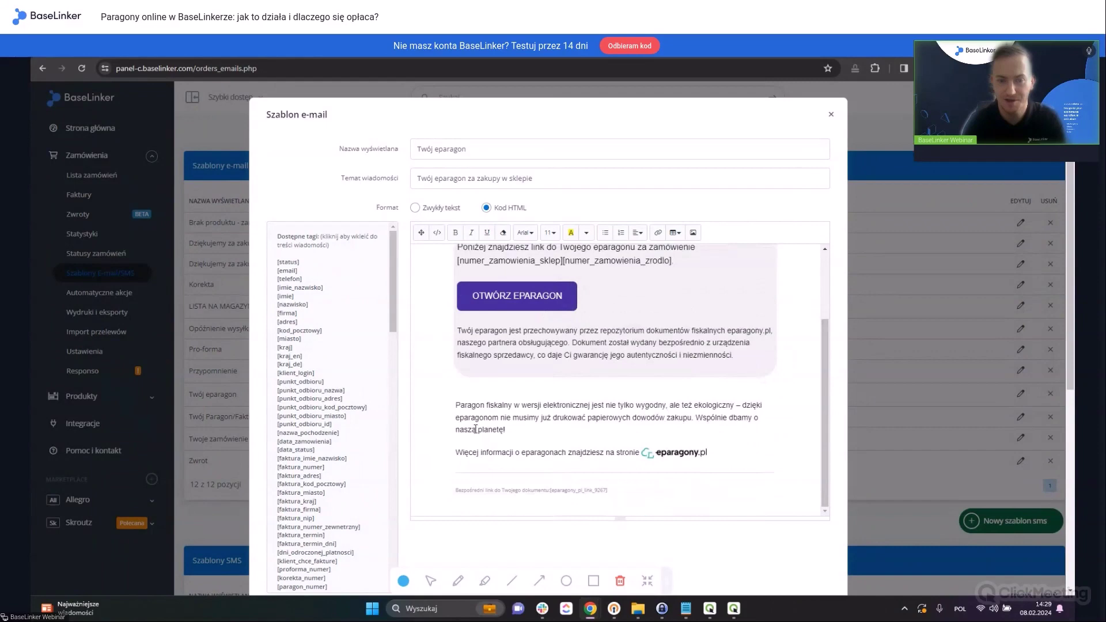
pyautogui.scroll(3, 476, 429)
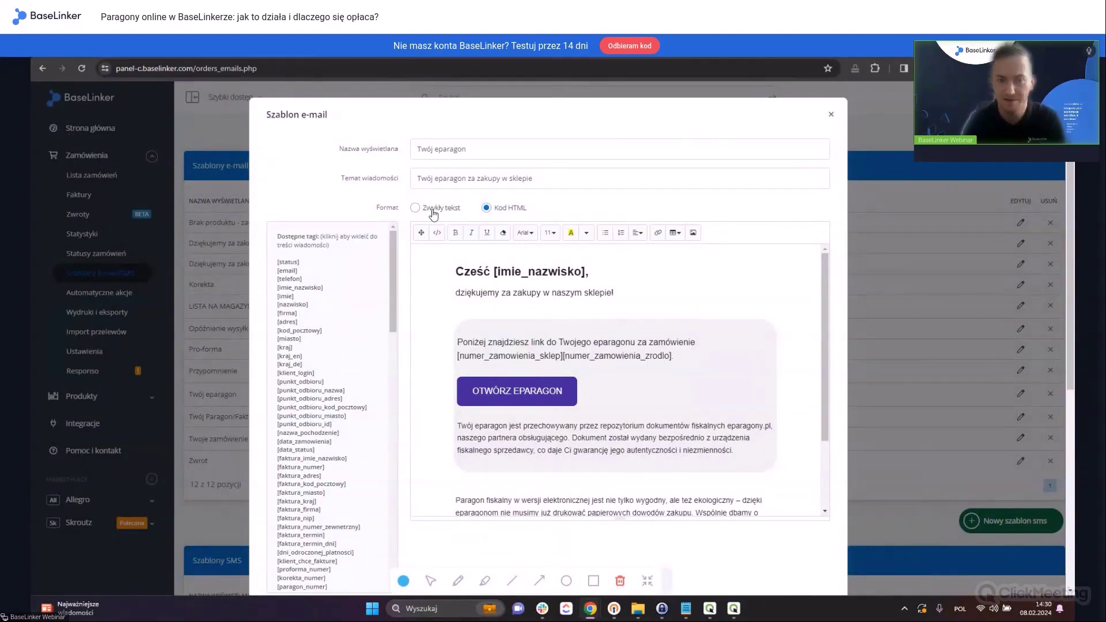
# Switch the Twój eparagon body to HTML code, then reopen it and scroll through the source
pyautogui.click(527, 211)
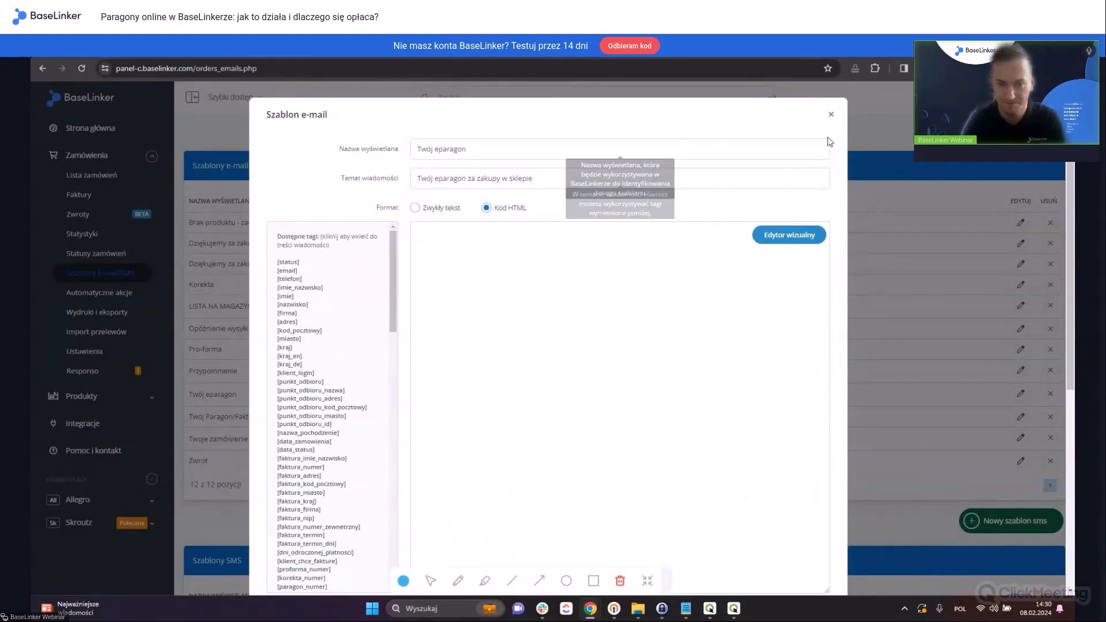
pyautogui.click(831, 115)
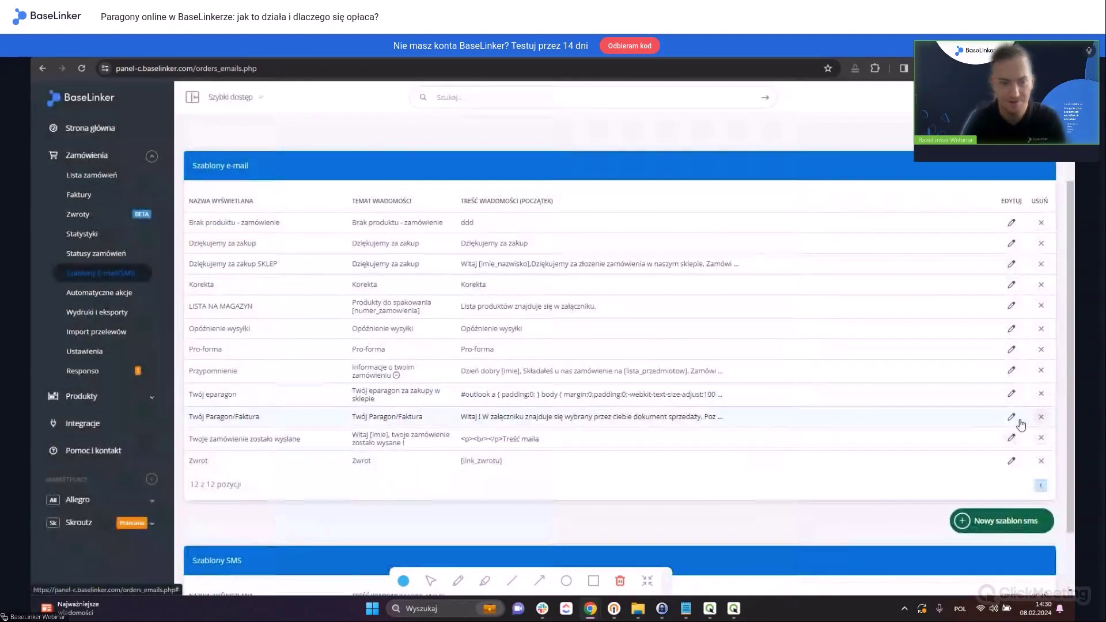
pyautogui.click(1012, 393)
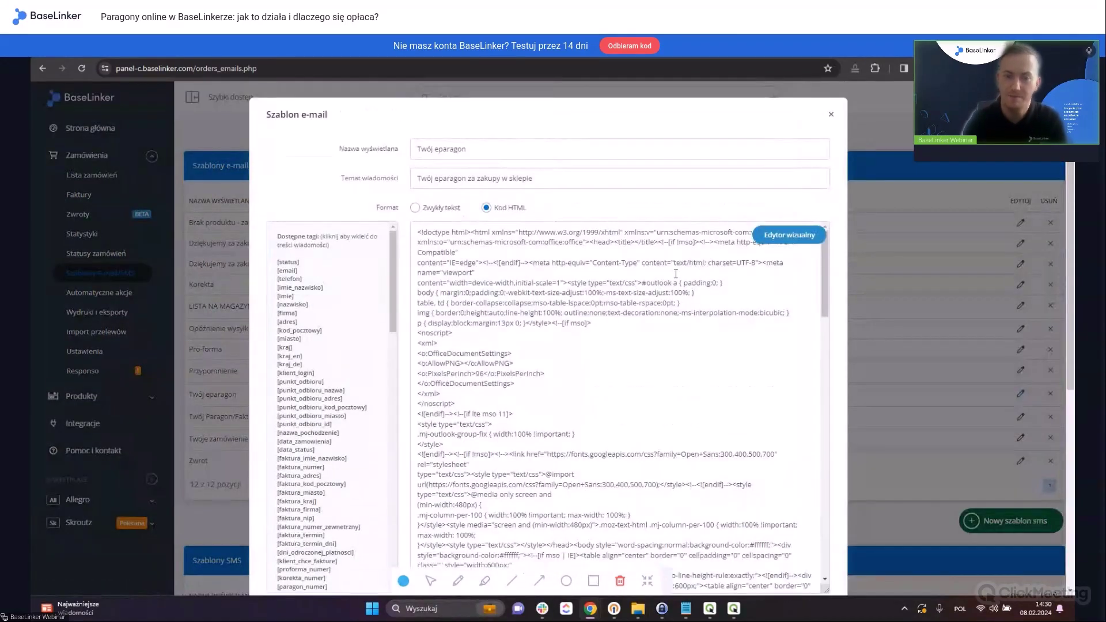
pyautogui.moveTo(826, 277); pyautogui.dragTo(829, 326)
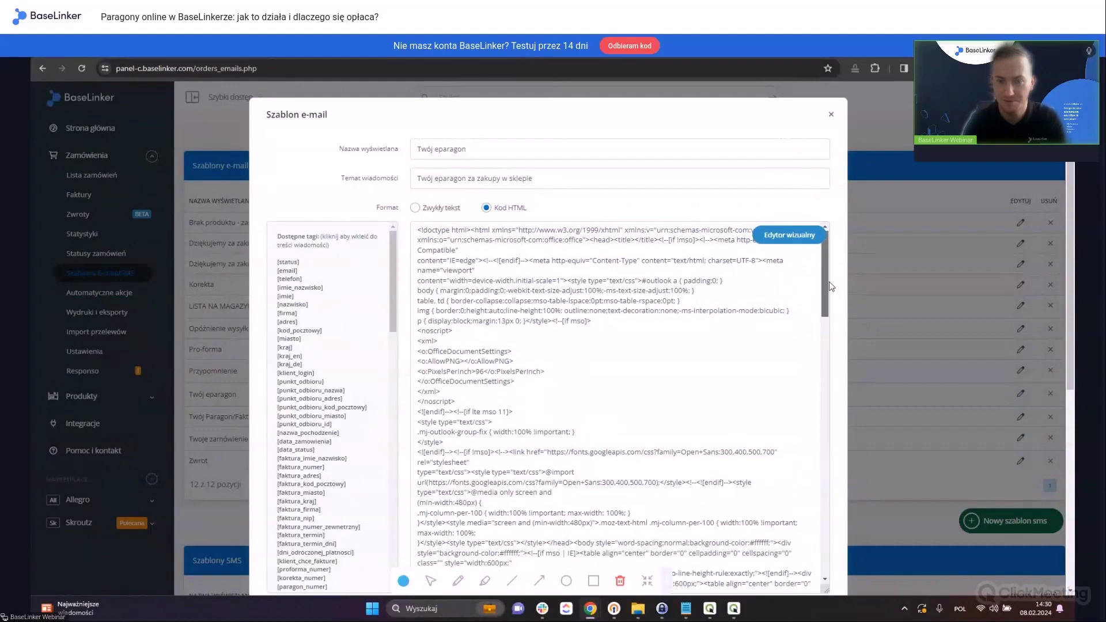
pyautogui.scroll(-1, 535, 379)
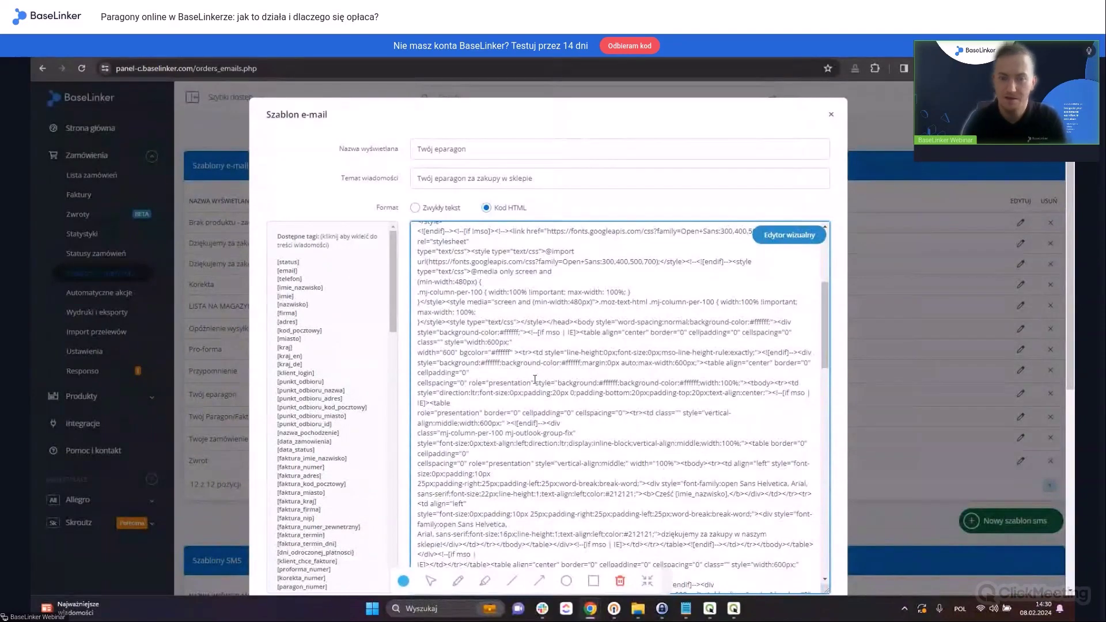
pyautogui.moveTo(824, 336); pyautogui.dragTo(824, 285)
pyautogui.scroll(-3, 824, 282)
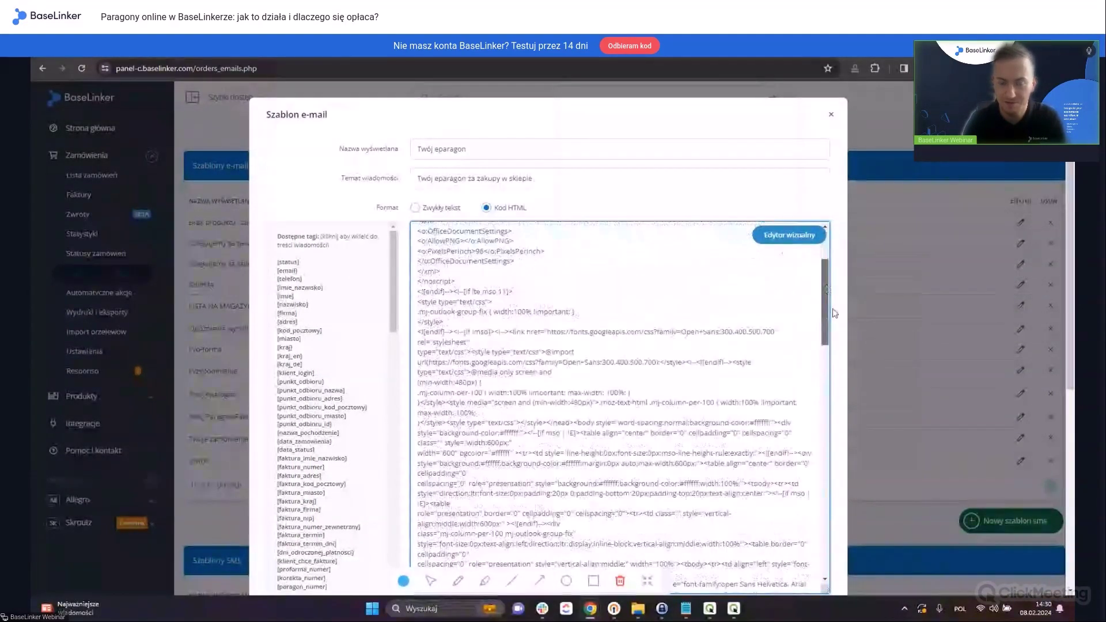
pyautogui.scroll(-15, 825, 320)
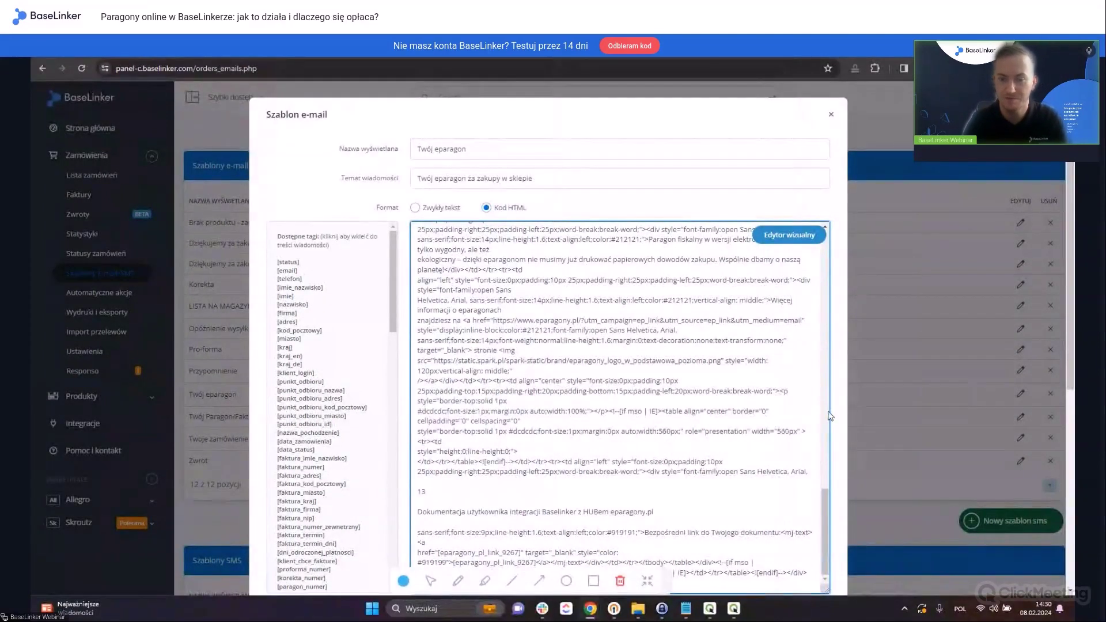
pyautogui.scroll(-1, 520, 313)
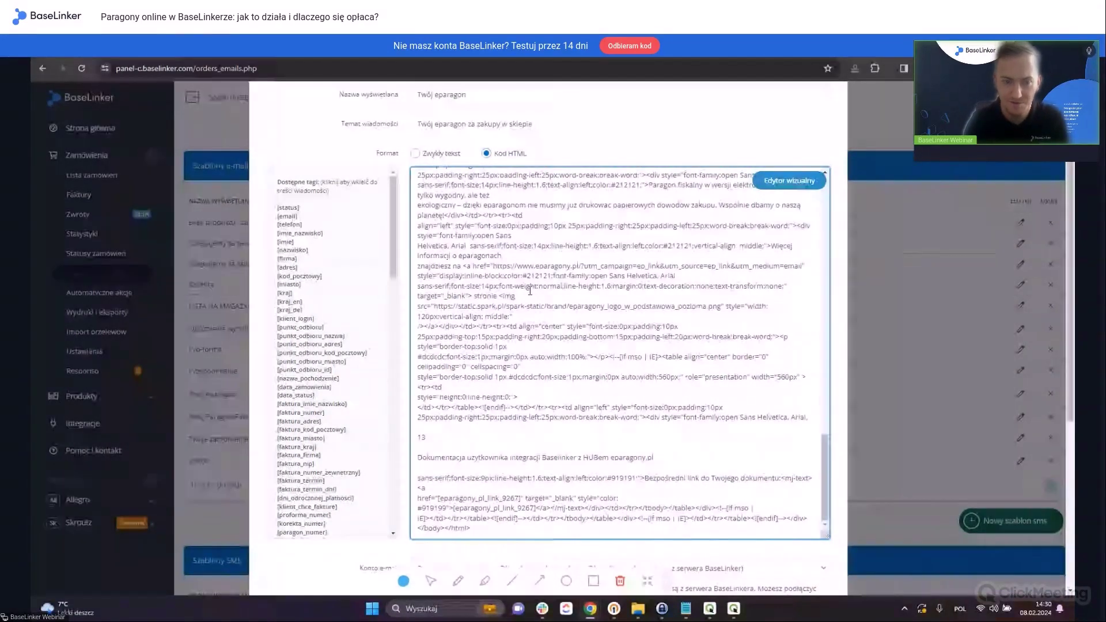
pyautogui.scroll(-15, 406, 277)
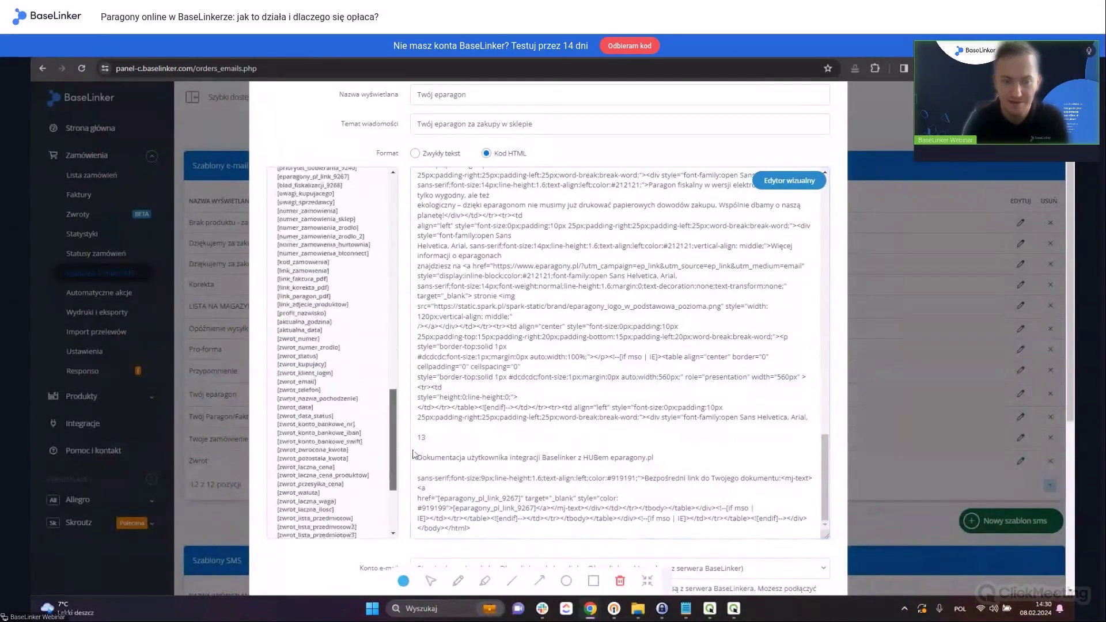
pyautogui.scroll(-3, 414, 454)
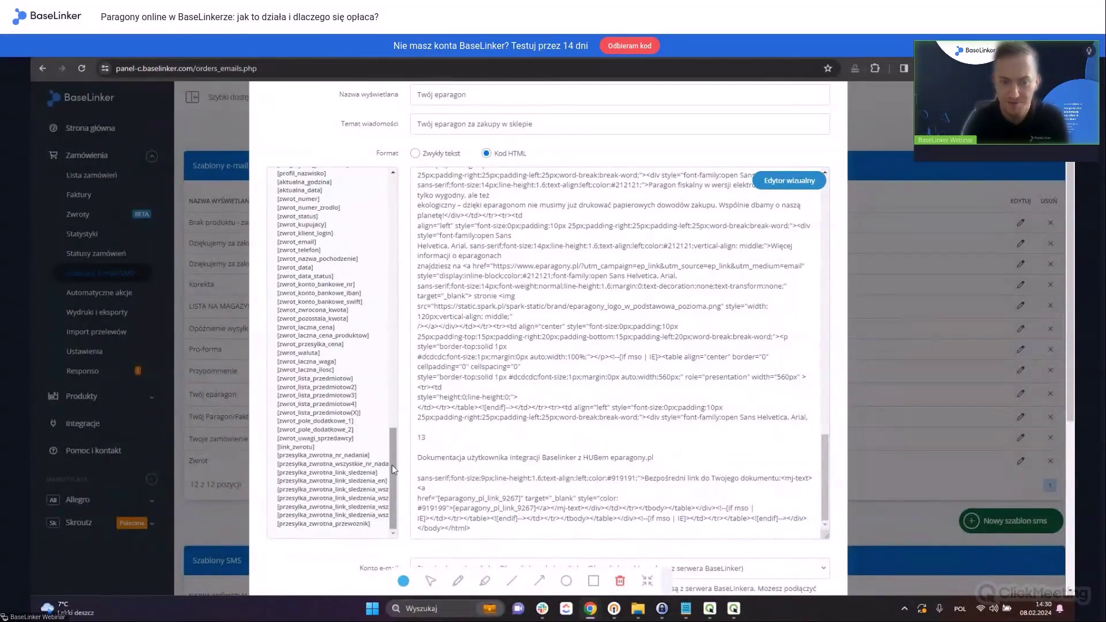
pyautogui.moveTo(391, 465); pyautogui.dragTo(400, 436)
# Search the page for 'epara' and select the [eparagony_pl_link_9267] tag in the link's href
pyautogui.hotkey('ctrl', 'f')
pyautogui.write('epa')
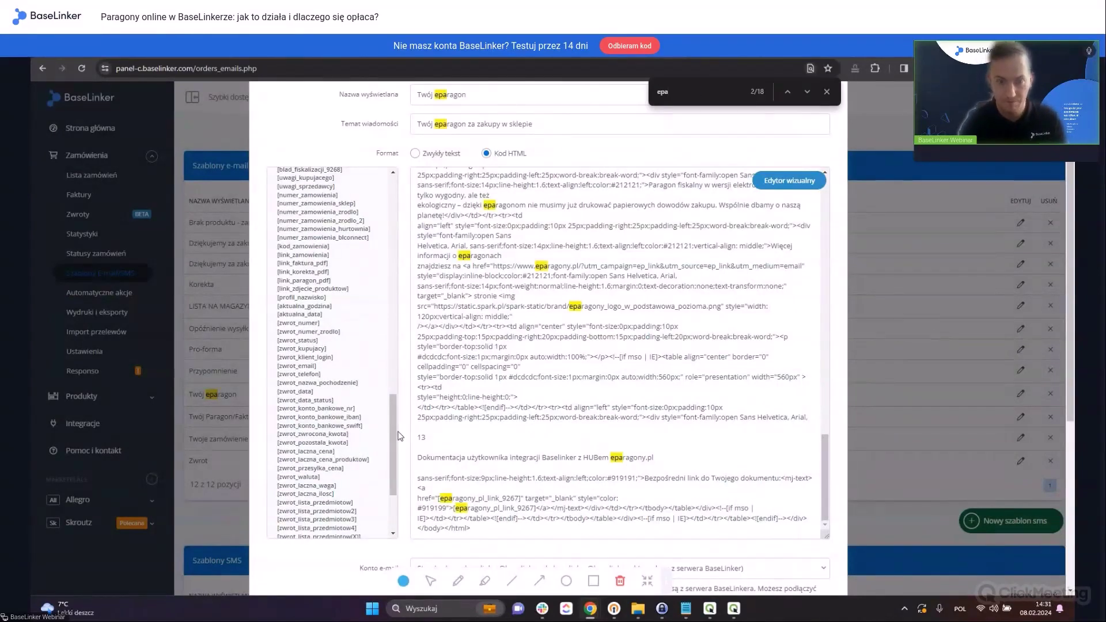
pyautogui.write('ra')
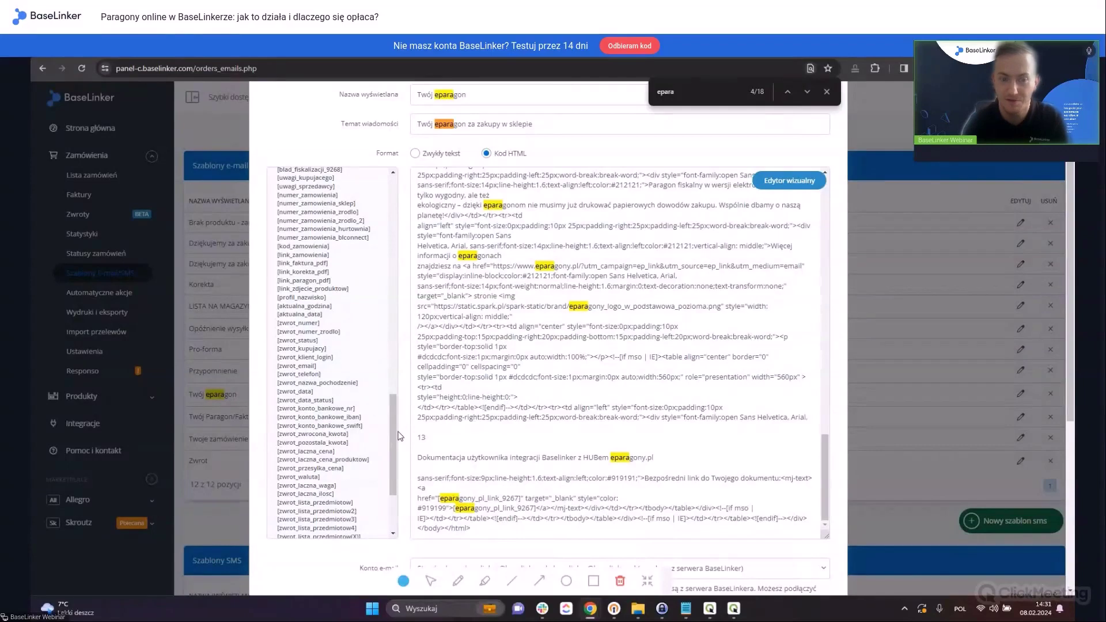
pyautogui.press('Return')
pyautogui.press('Return')
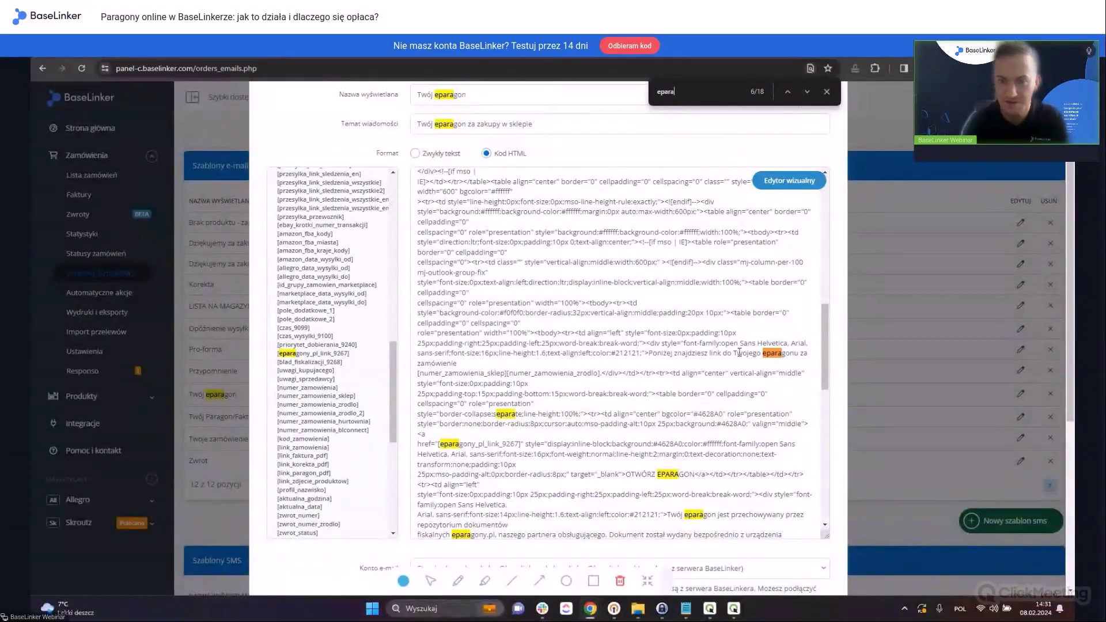
pyautogui.moveTo(826, 341); pyautogui.dragTo(834, 496)
pyautogui.scroll(-2, 568, 358)
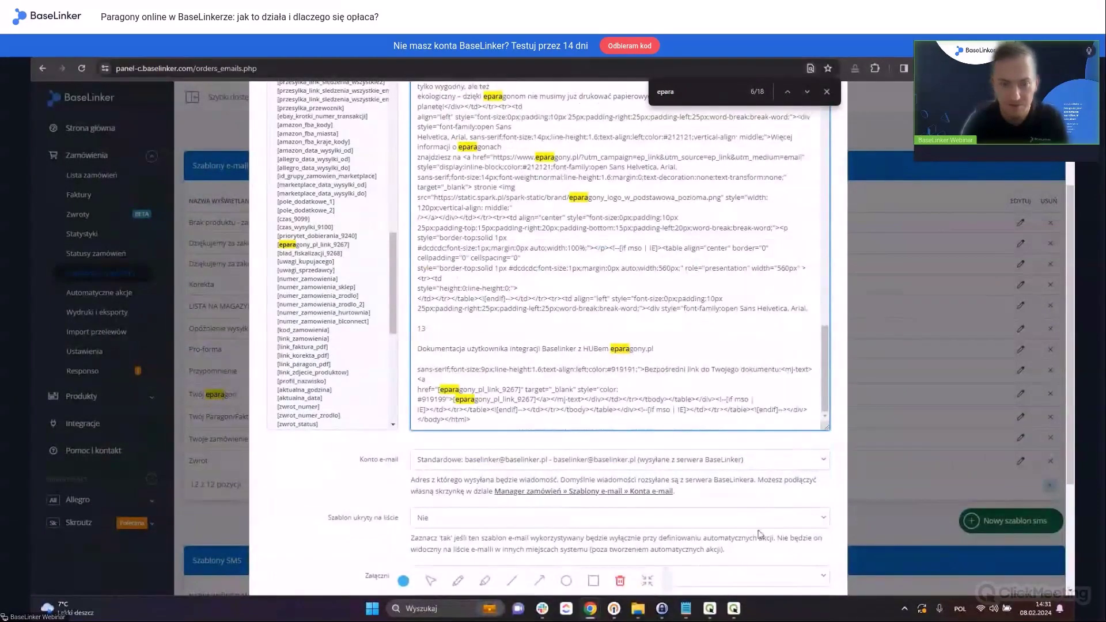
pyautogui.scroll(2, 599, 519)
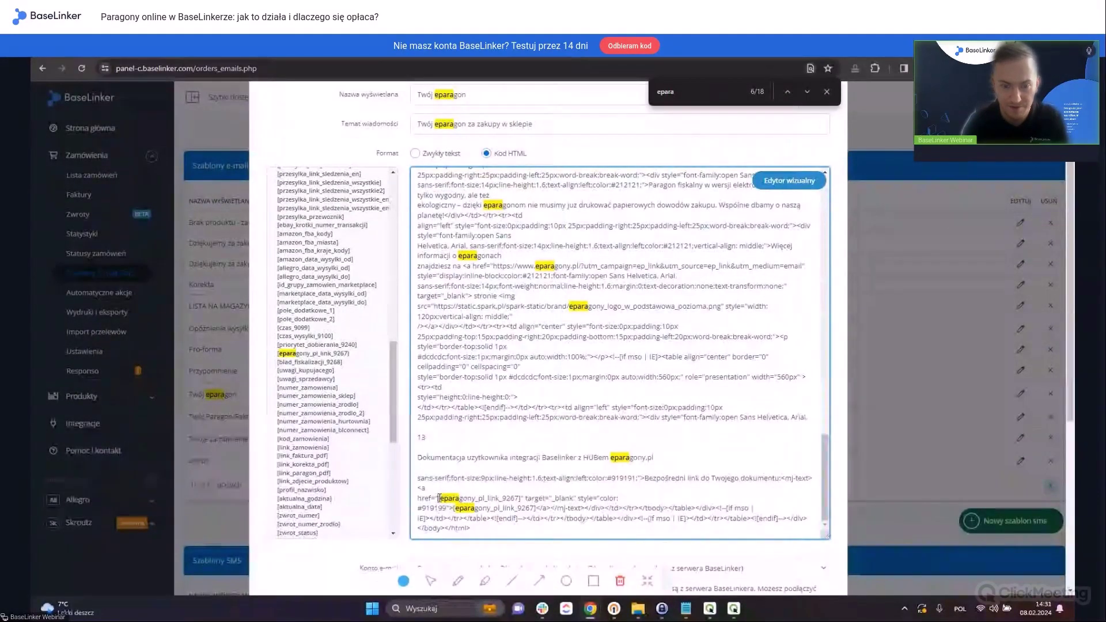
pyautogui.moveTo(439, 497); pyautogui.dragTo(520, 498)
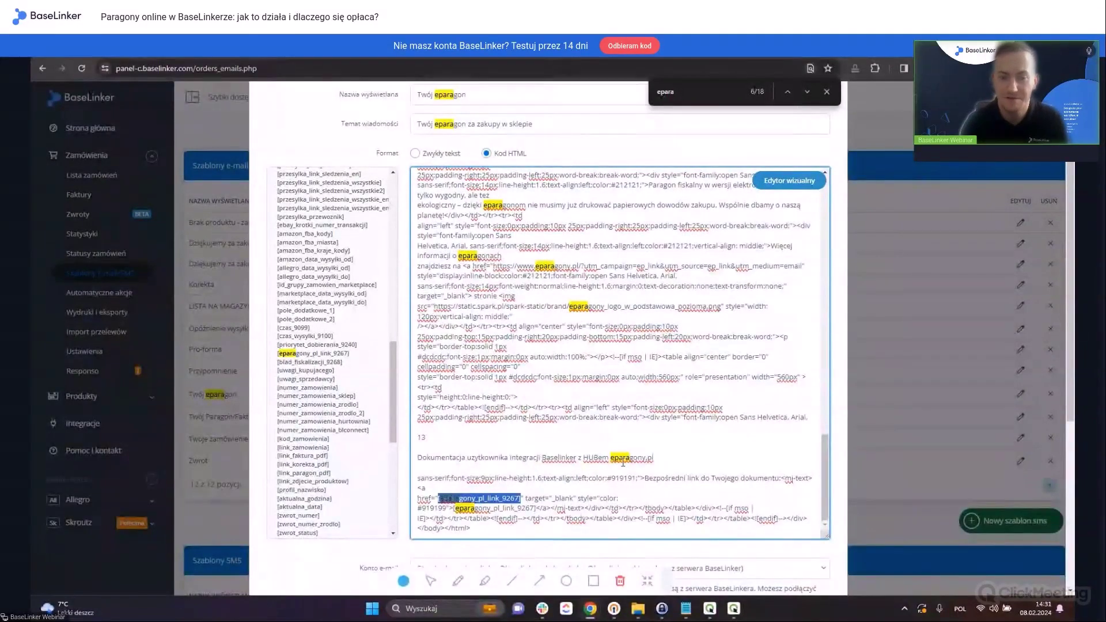
pyautogui.scroll(1, 851, 287)
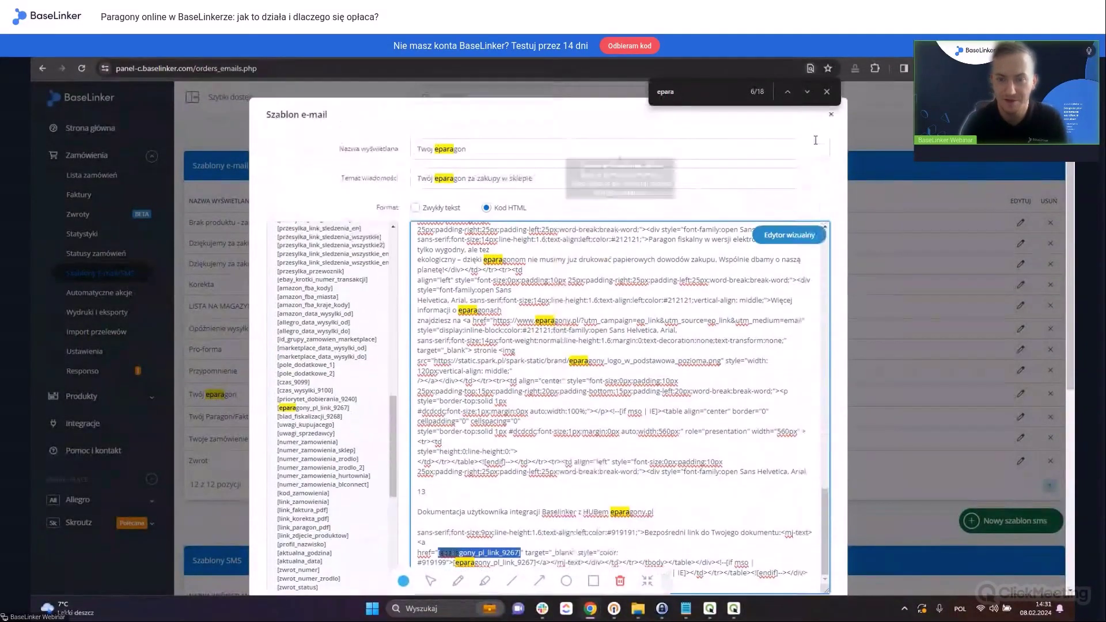
pyautogui.click(827, 91)
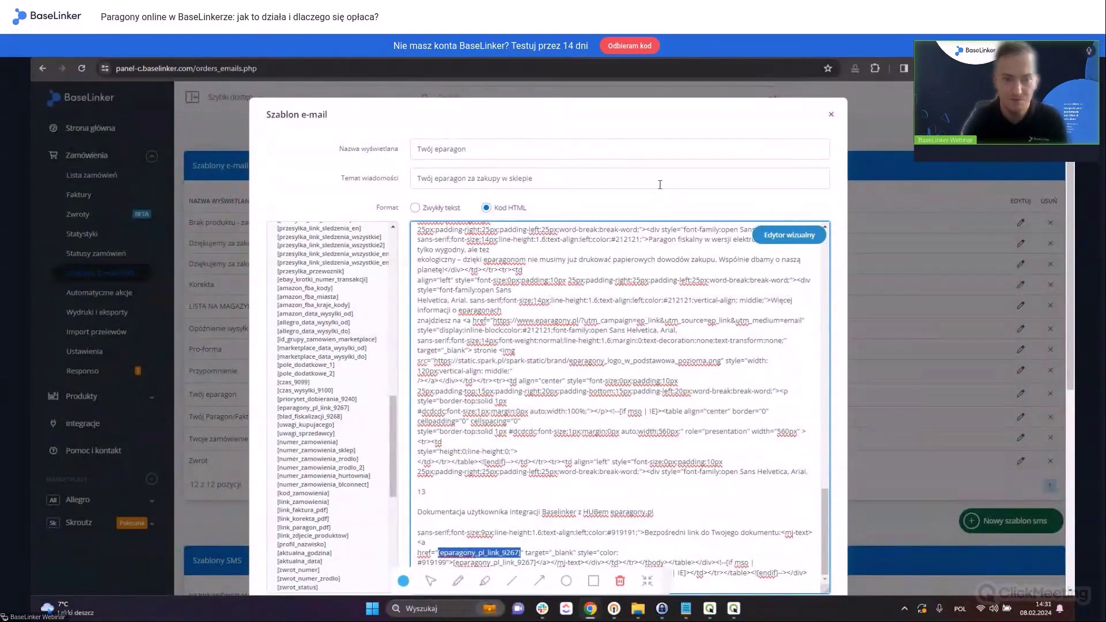
pyautogui.scroll(-5, 319, 193)
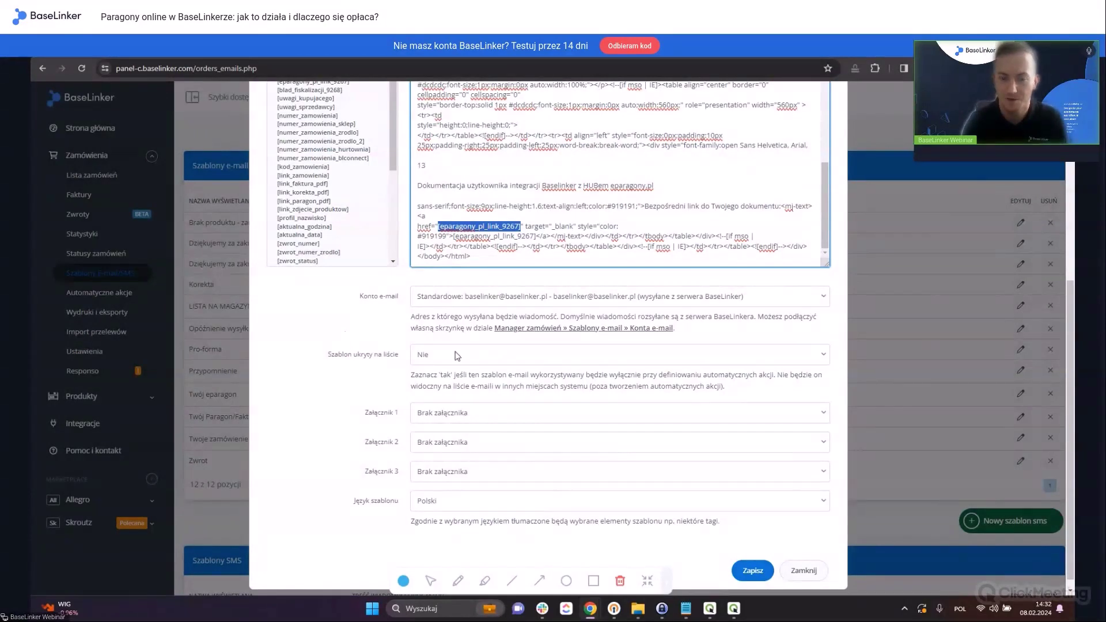
# Close the Twój eparagon template unsaved and go to Automatyczne akcje
pyautogui.click(813, 569)
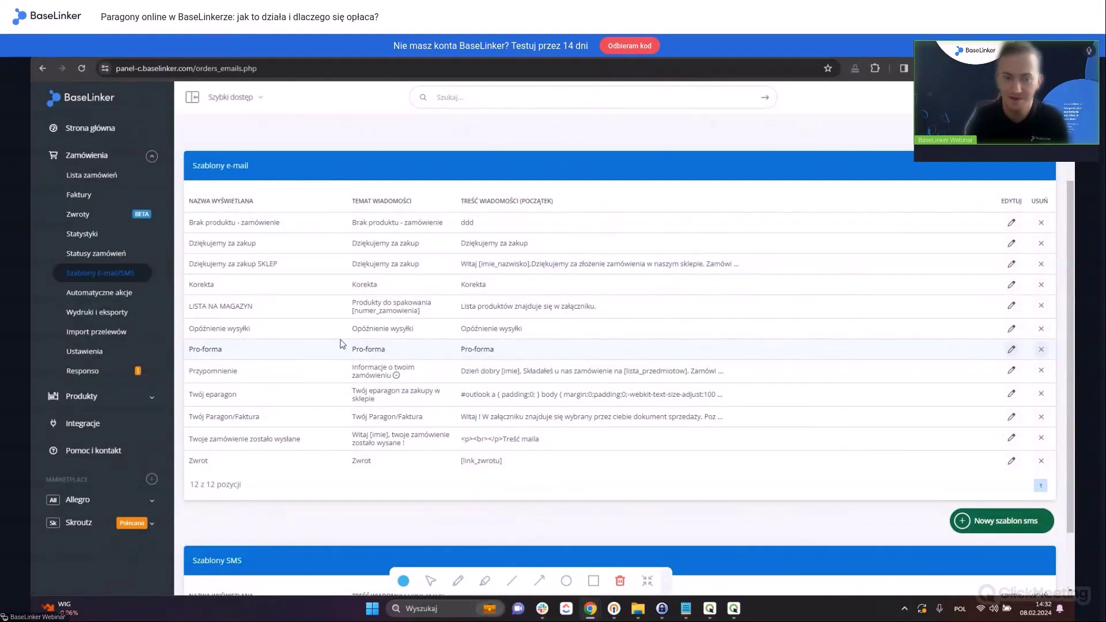
pyautogui.click(132, 295)
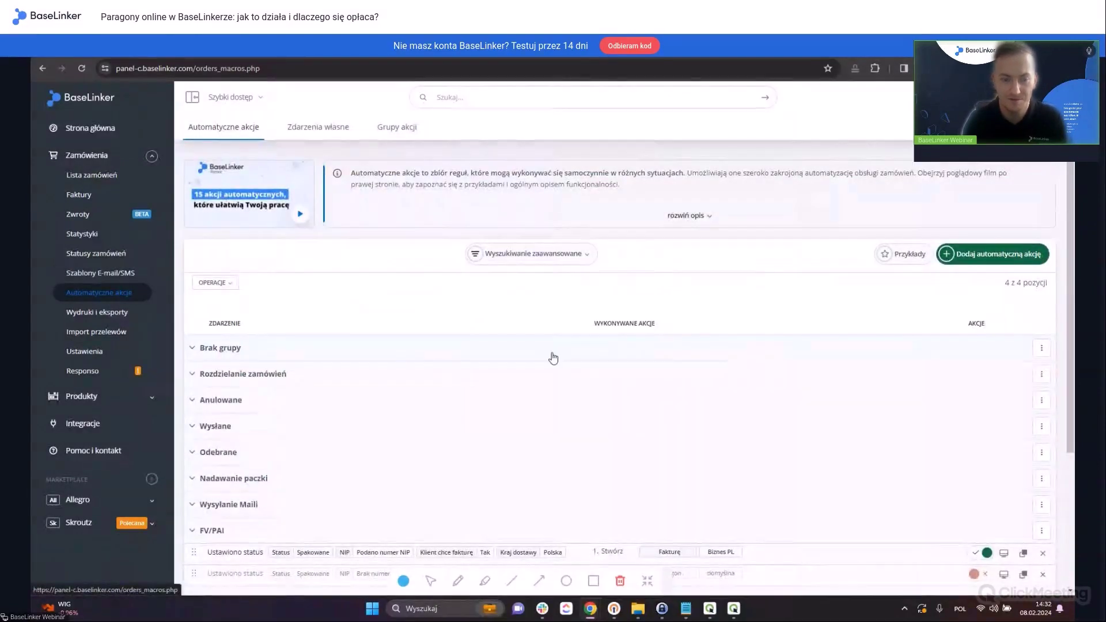
# Review the eparagony rule issuing a receipt on Wysłane status, then open Integracje in a new tab
pyautogui.scroll(-3, 553, 358)
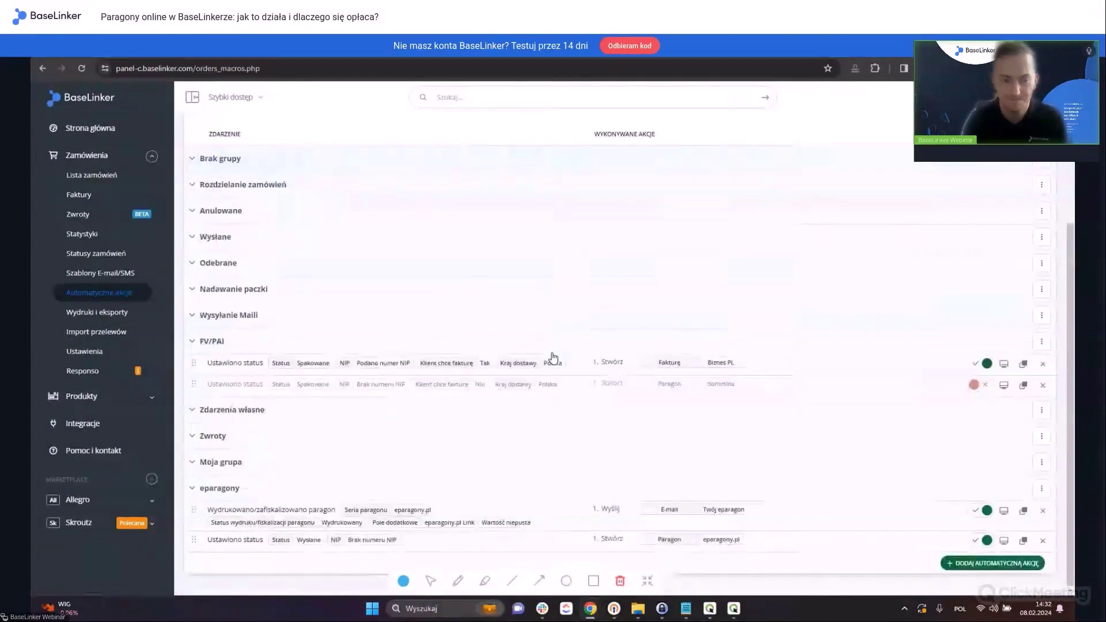
pyautogui.click(579, 553)
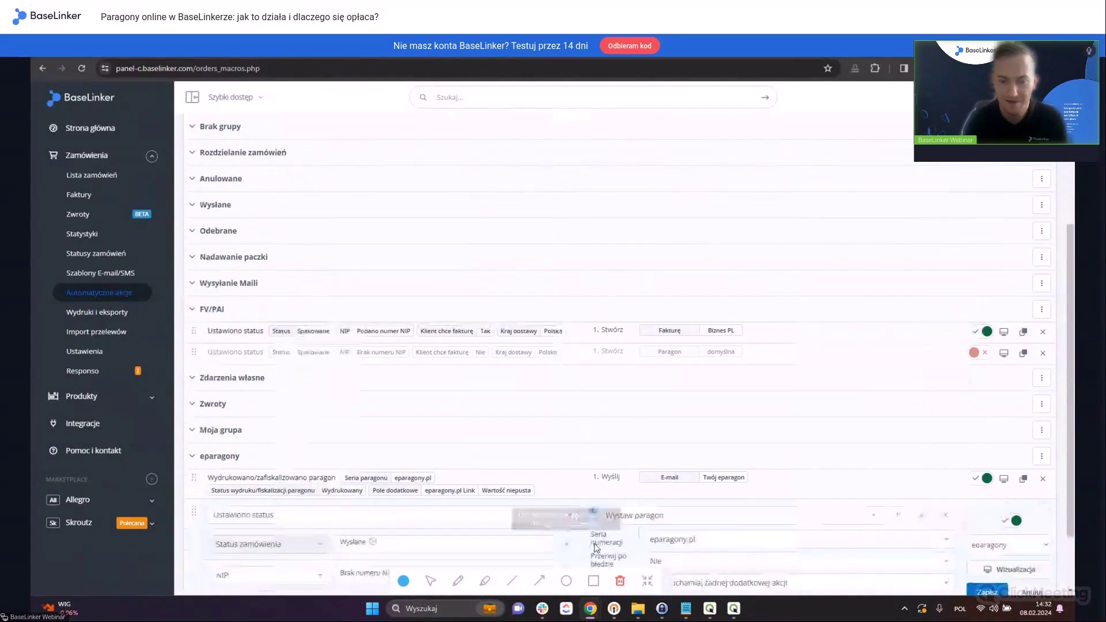
pyautogui.scroll(-2, 565, 559)
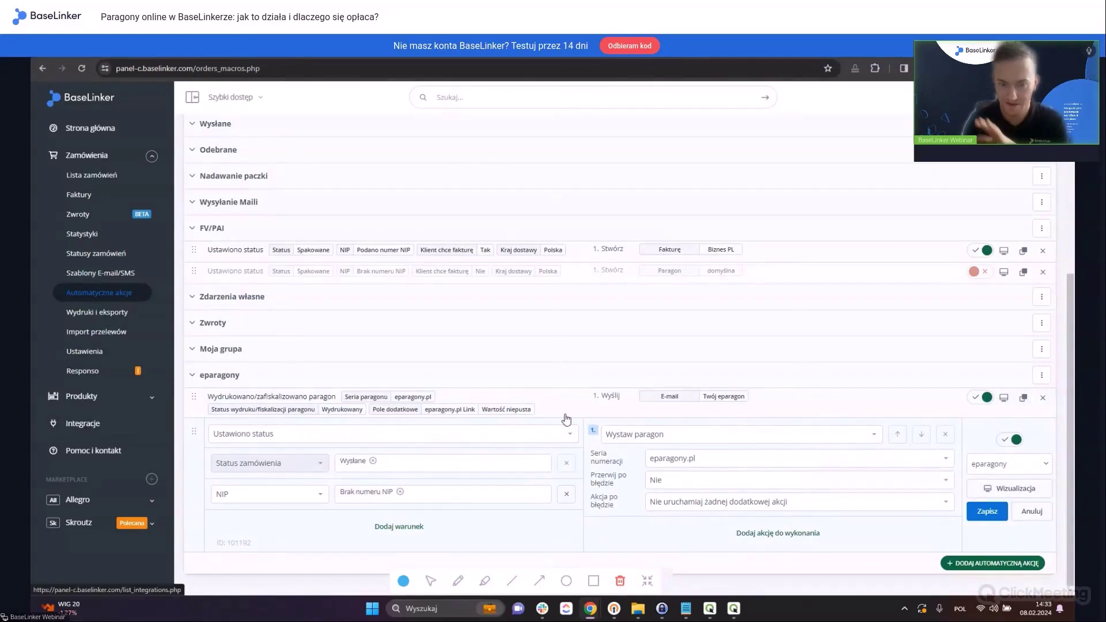
pyautogui.rightClick(99, 423)
pyautogui.click(133, 436)
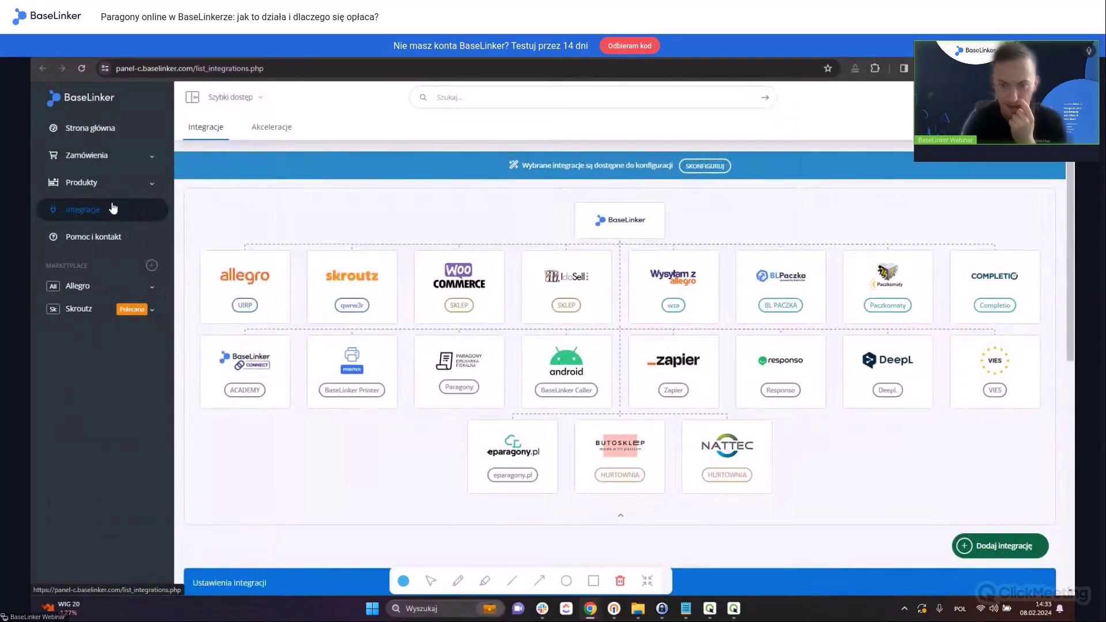
# Read the eparagony.pl integration instructions, then return to the Automatyczne akcje tab
pyautogui.click(501, 465)
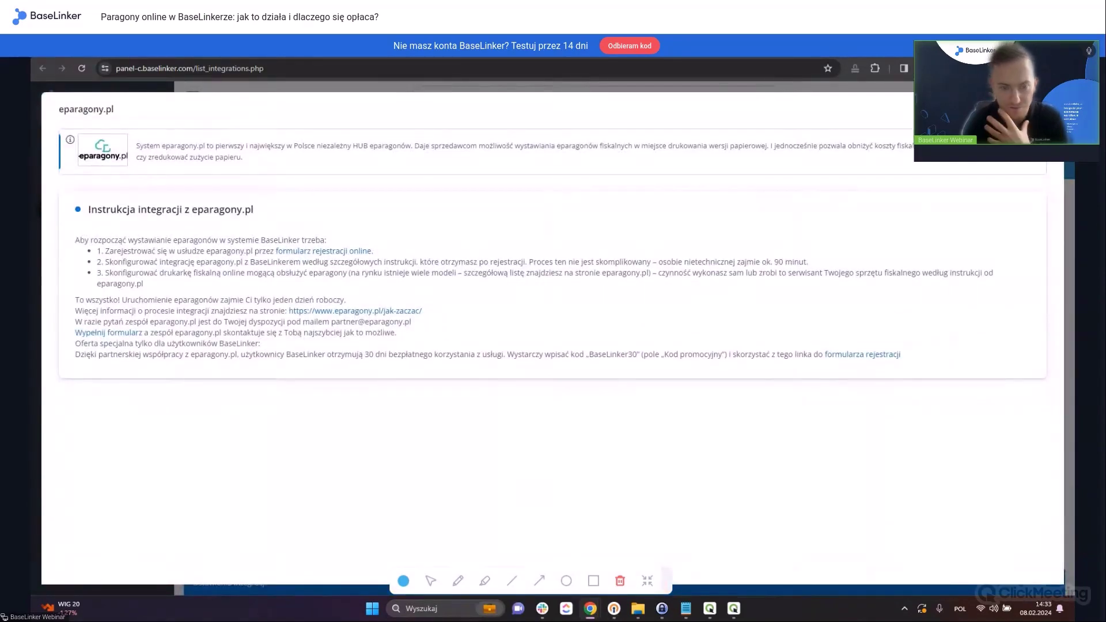
pyautogui.click(1048, 109)
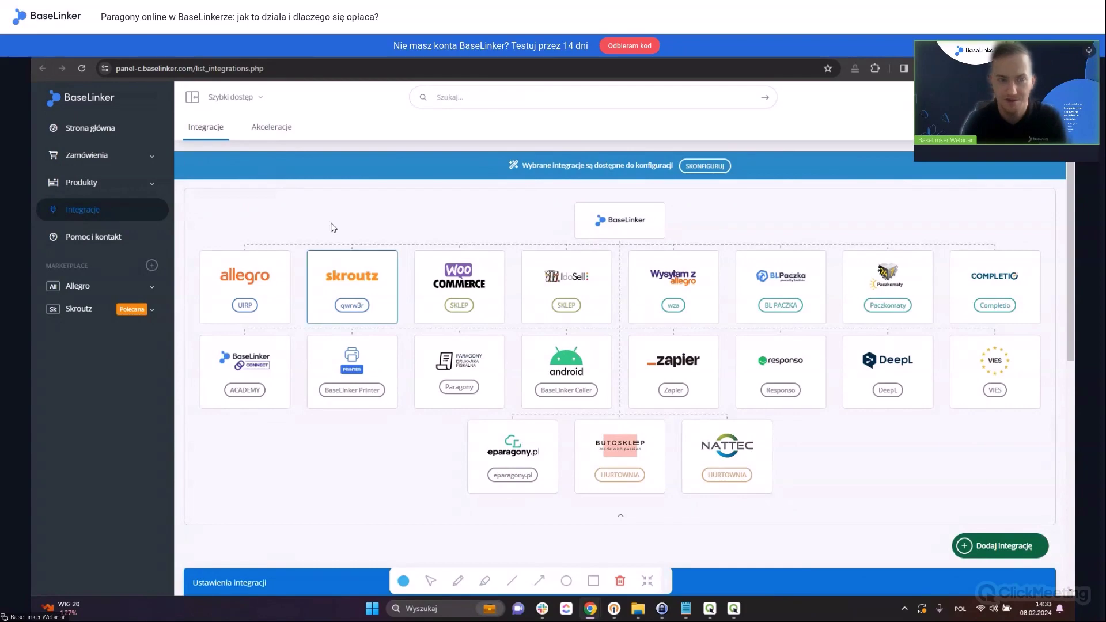
pyautogui.hotkey('ctrl', 'Tab')
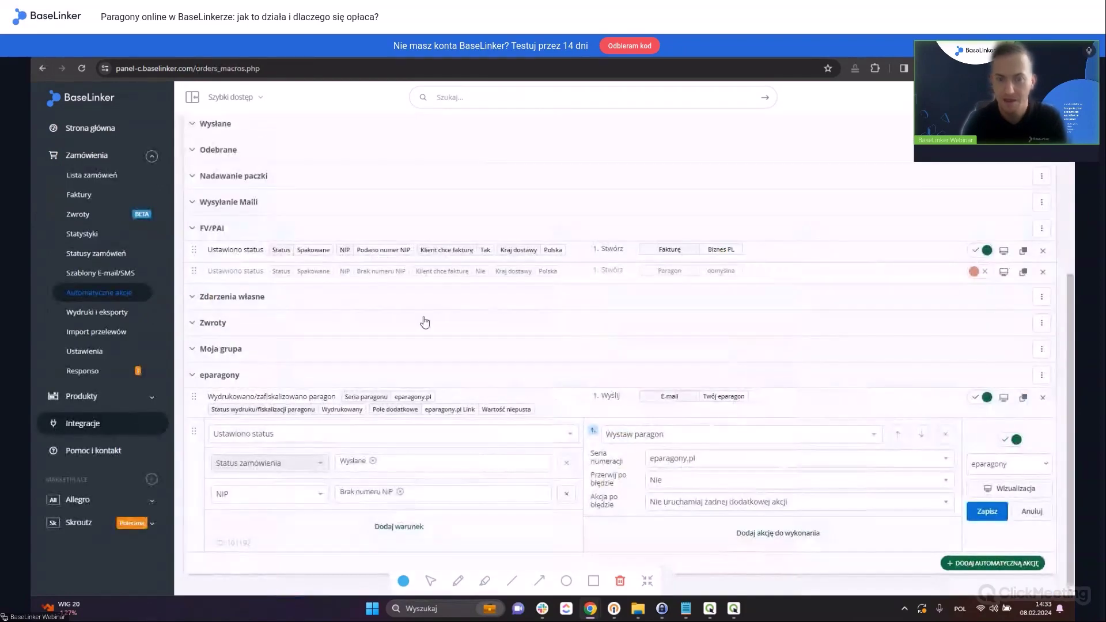
# Review the 'Wydrukowano/zafiskalizowano paragon' rule that e-mails the Twój eparagon template, checking its condition fields
pyautogui.click(559, 402)
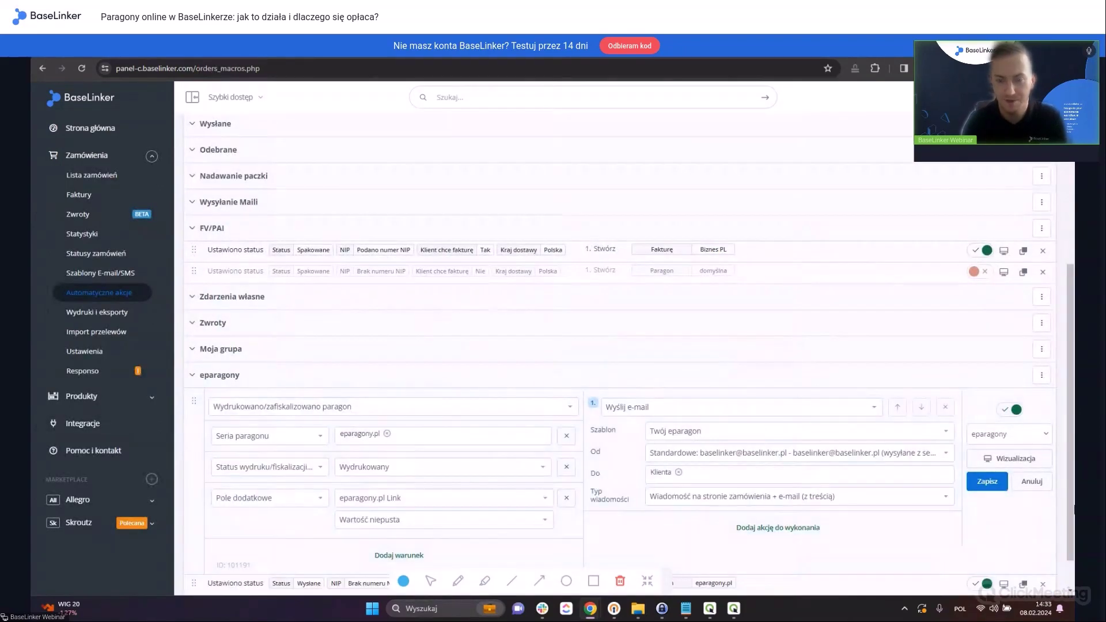
pyautogui.scroll(-1, 567, 526)
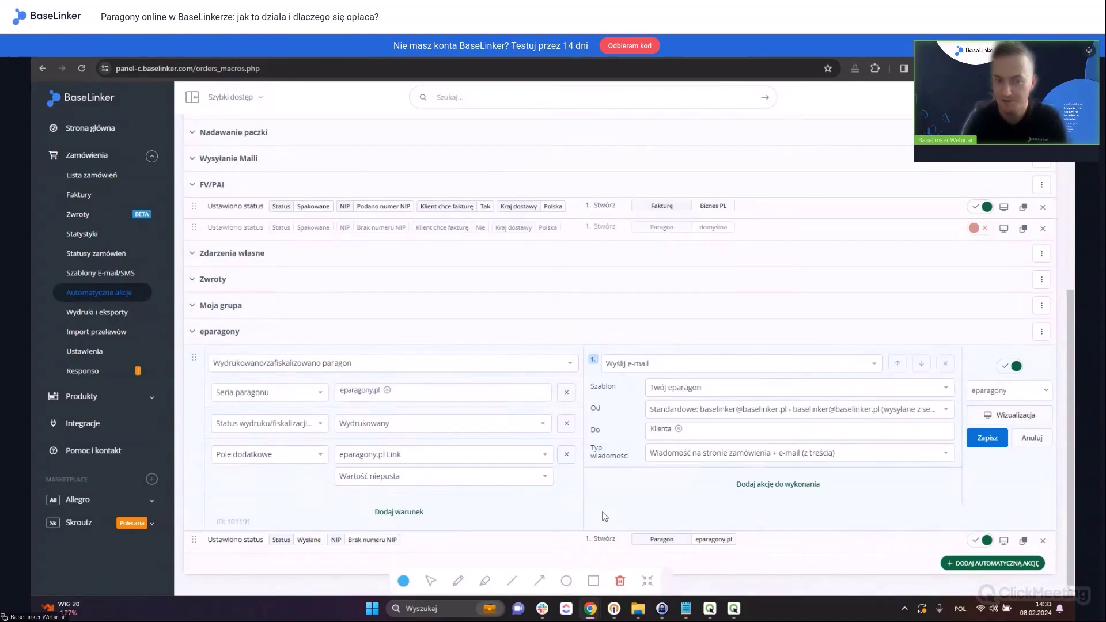
pyautogui.moveTo(338, 406)
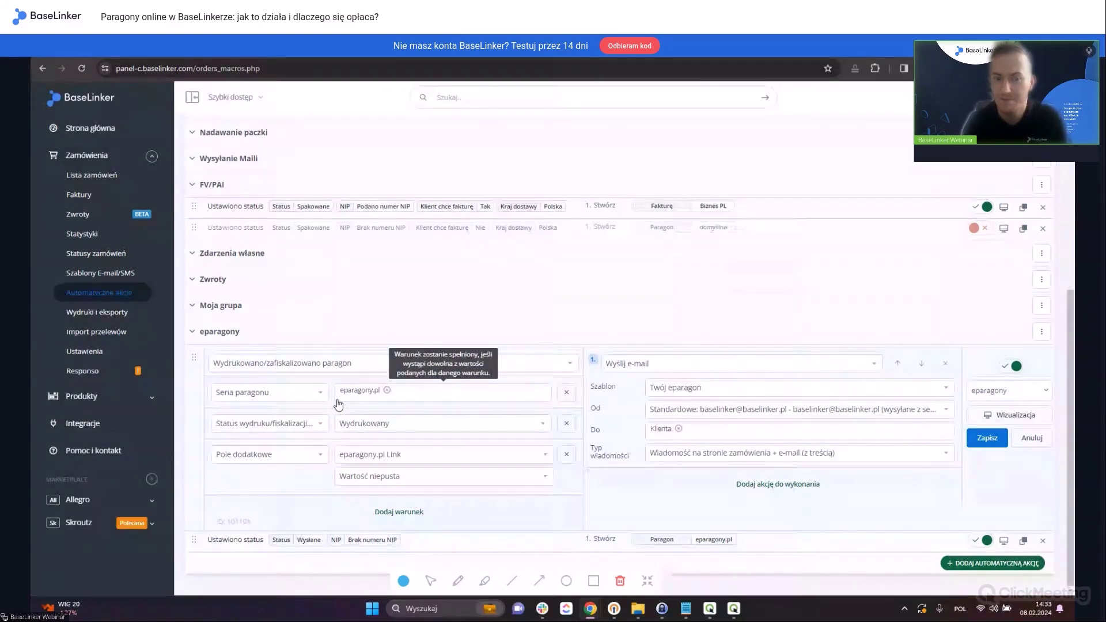
pyautogui.click(317, 425)
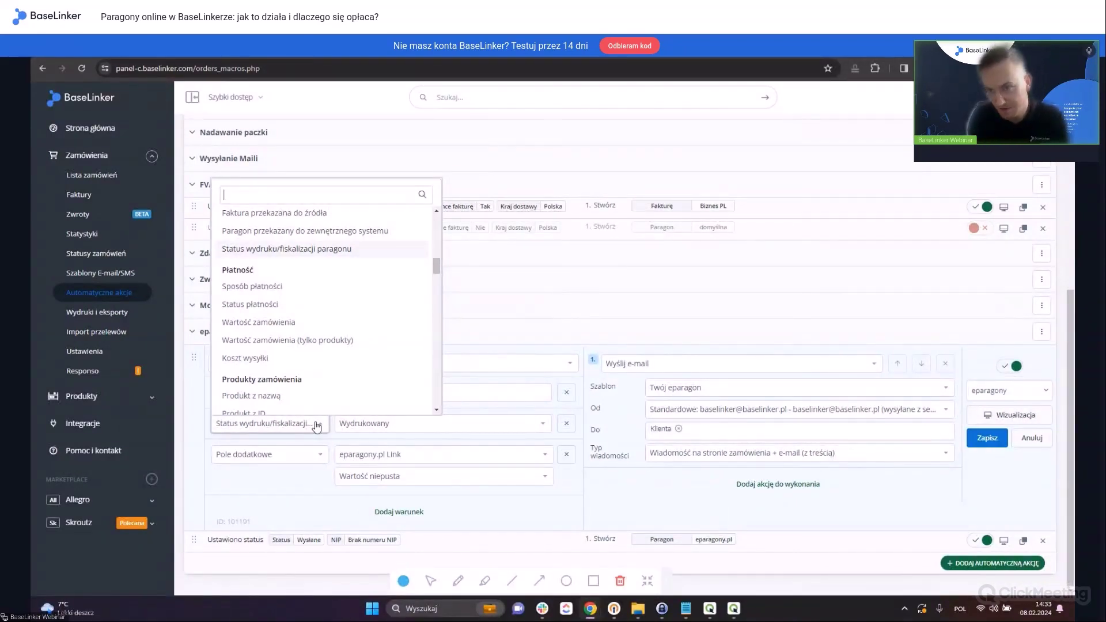
pyautogui.click(186, 415)
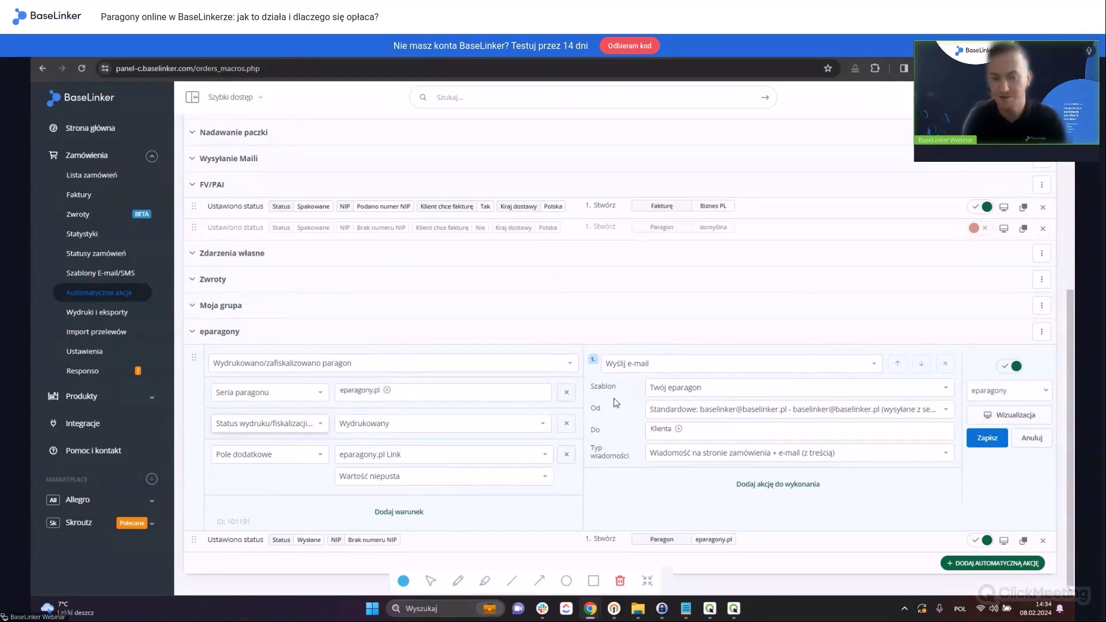
pyautogui.click(441, 614)
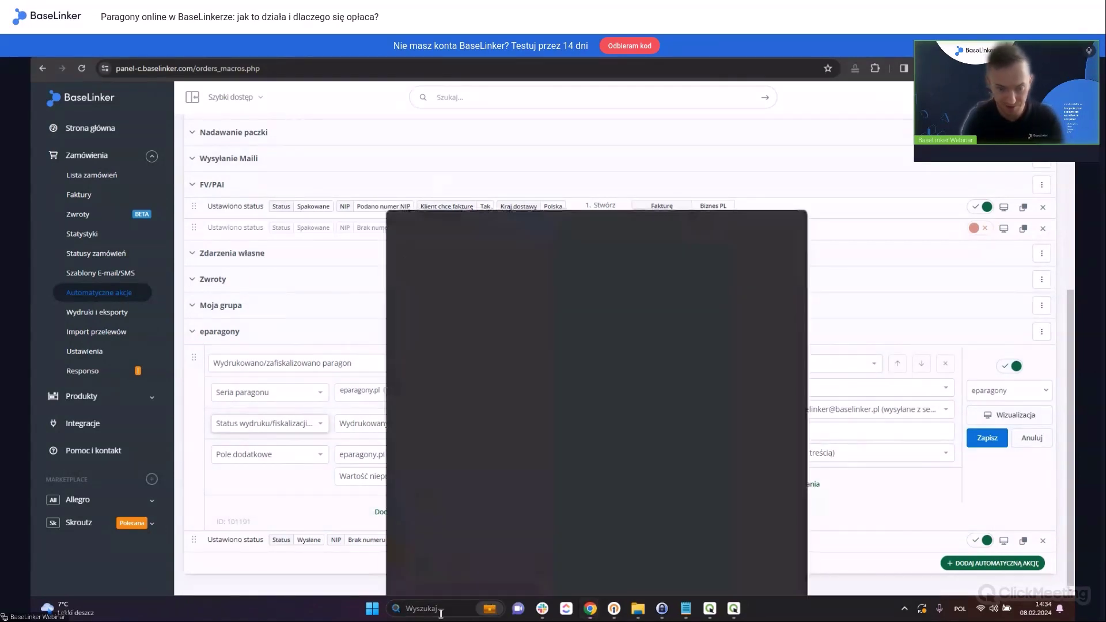
# Launch BaseLinker Printer, confirm fiscalisation is disabled in its settings, then minimise it
pyautogui.write('pri')
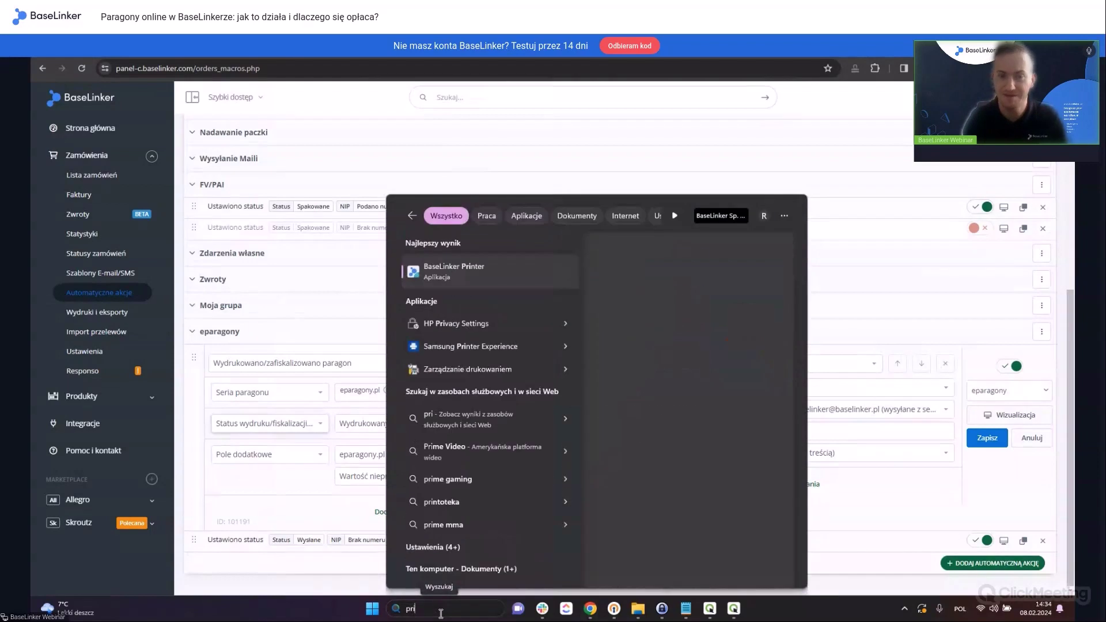
pyautogui.click(472, 277)
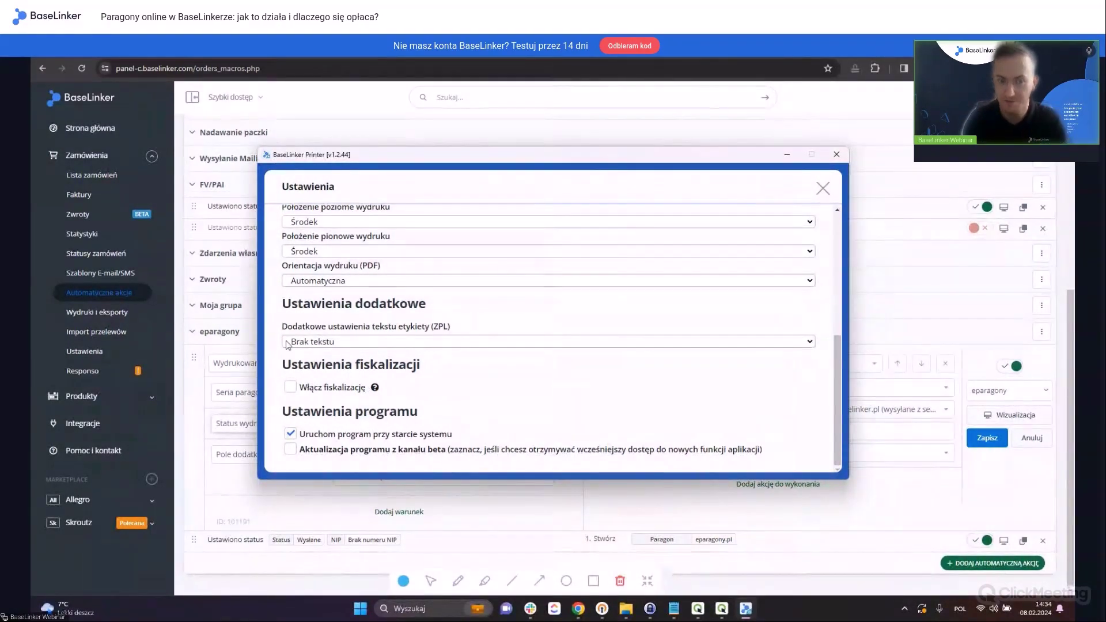
pyautogui.click(787, 157)
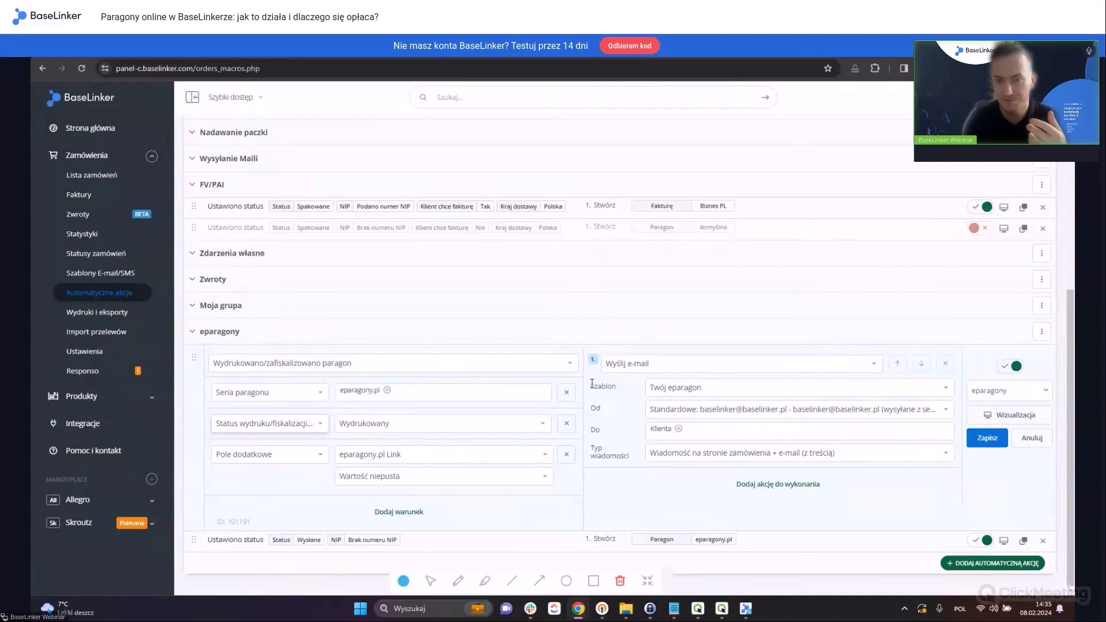
# Compare the FV/PAI 'Paragon domyślna' and 'Wystaw fakturę' rules, then leave for Lista zamówień
pyautogui.click(599, 230)
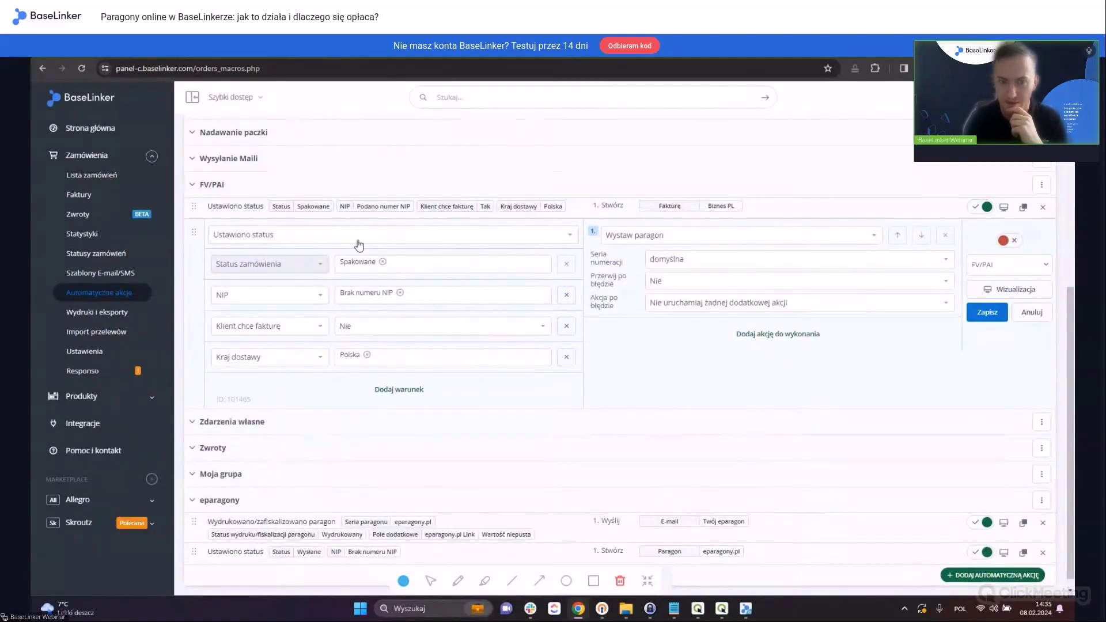
pyautogui.click(586, 205)
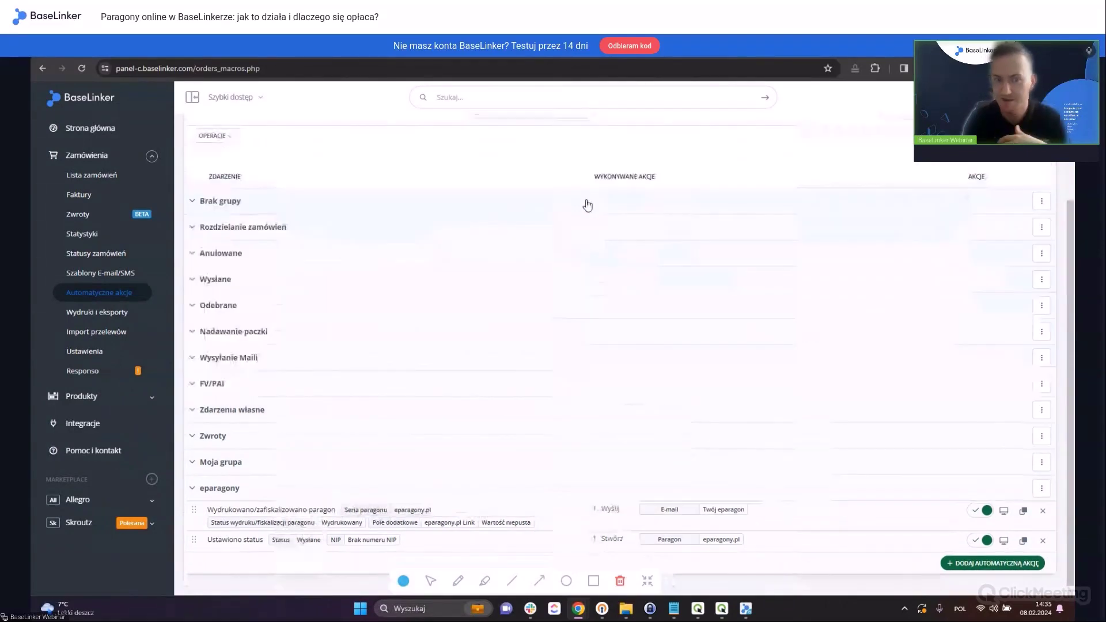
pyautogui.click(200, 385)
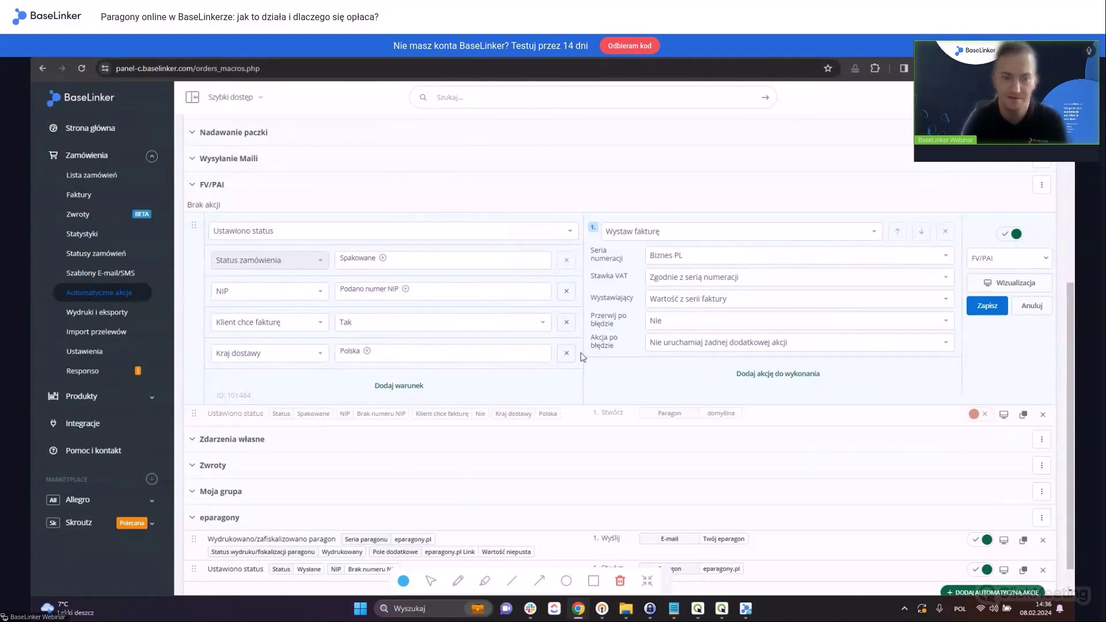
pyautogui.click(93, 175)
pyautogui.click(600, 139)
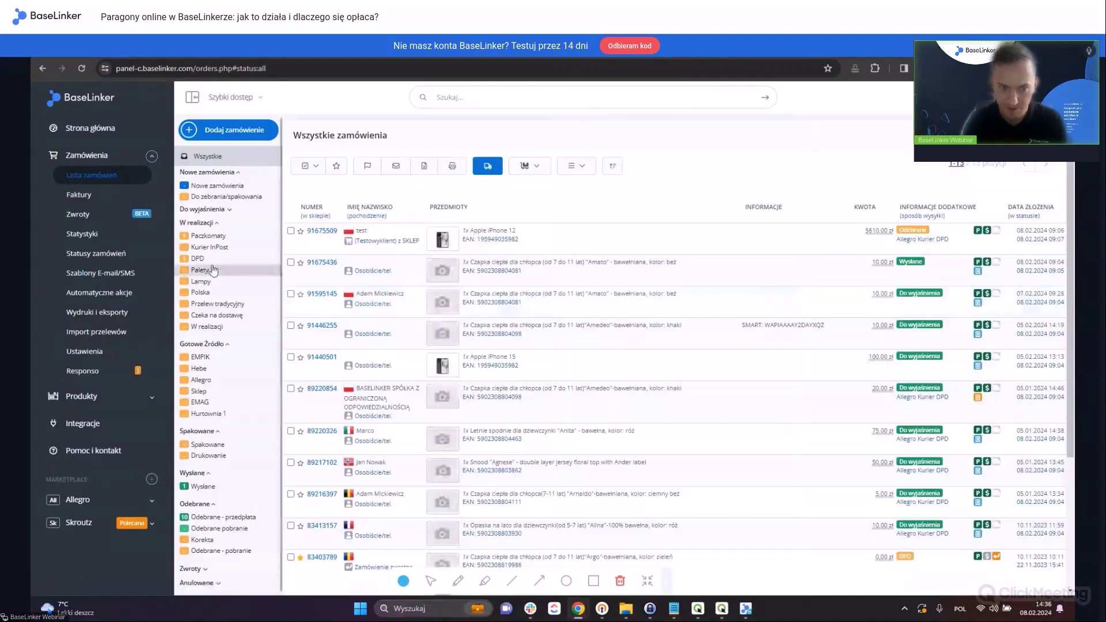
# Filter orders to DPD status, open and review the test iPhone 12 order, and open its Status dropdown
pyautogui.click(197, 259)
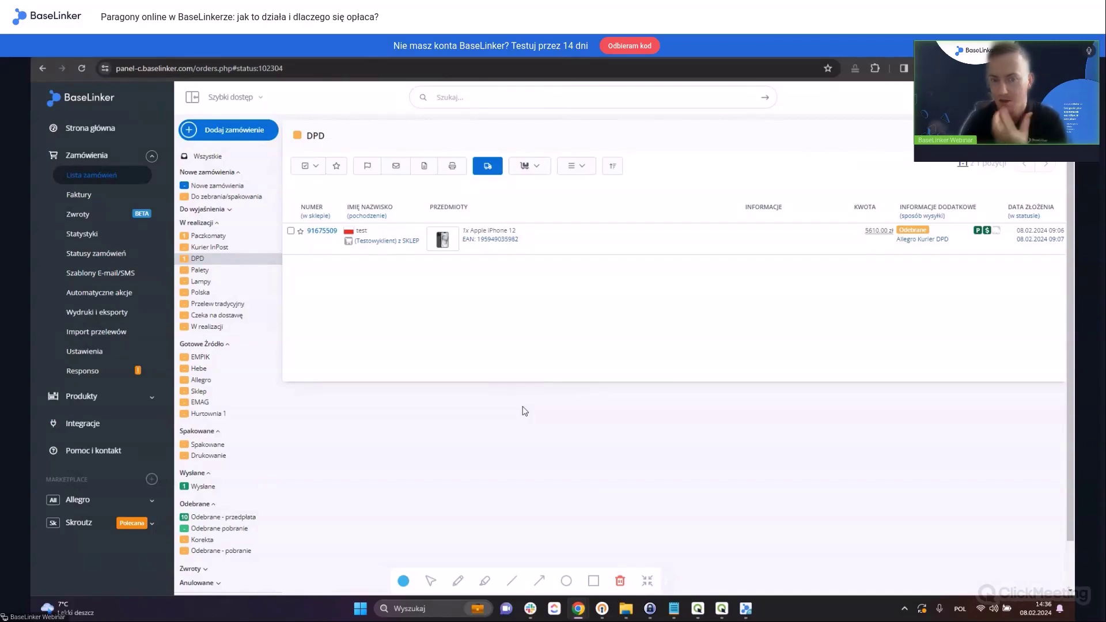
pyautogui.click(321, 233)
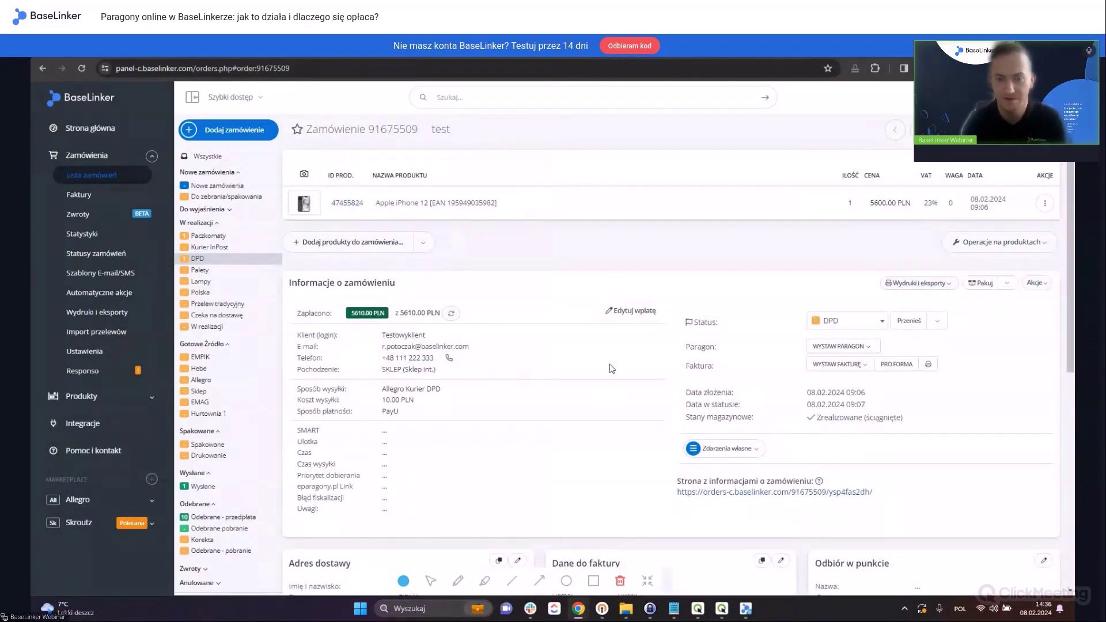
pyautogui.scroll(-3, 611, 368)
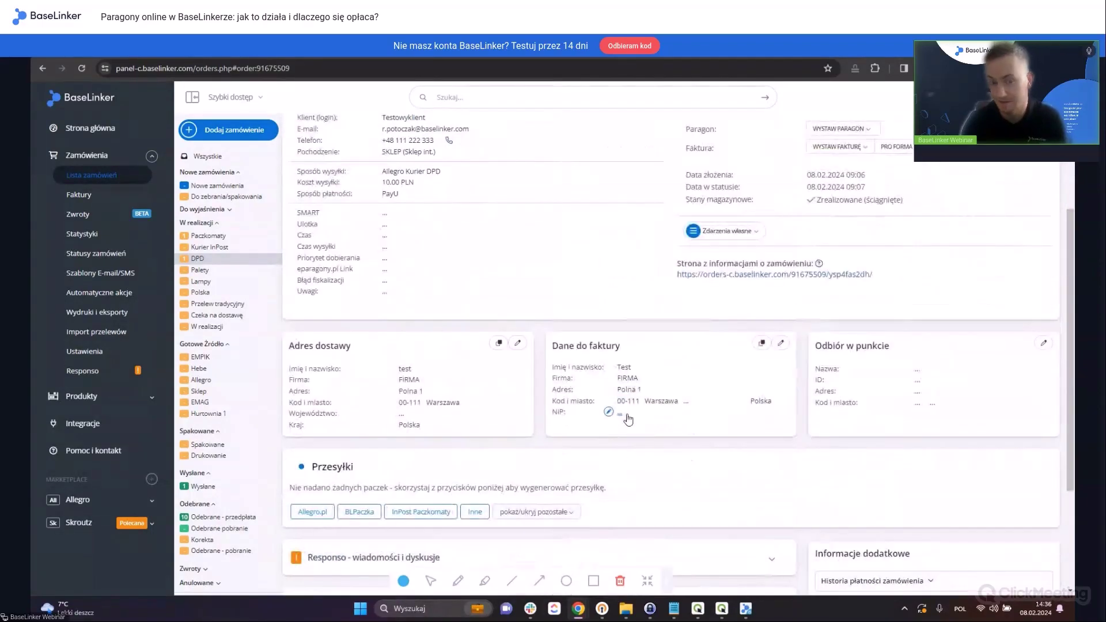
pyautogui.scroll(4, 593, 285)
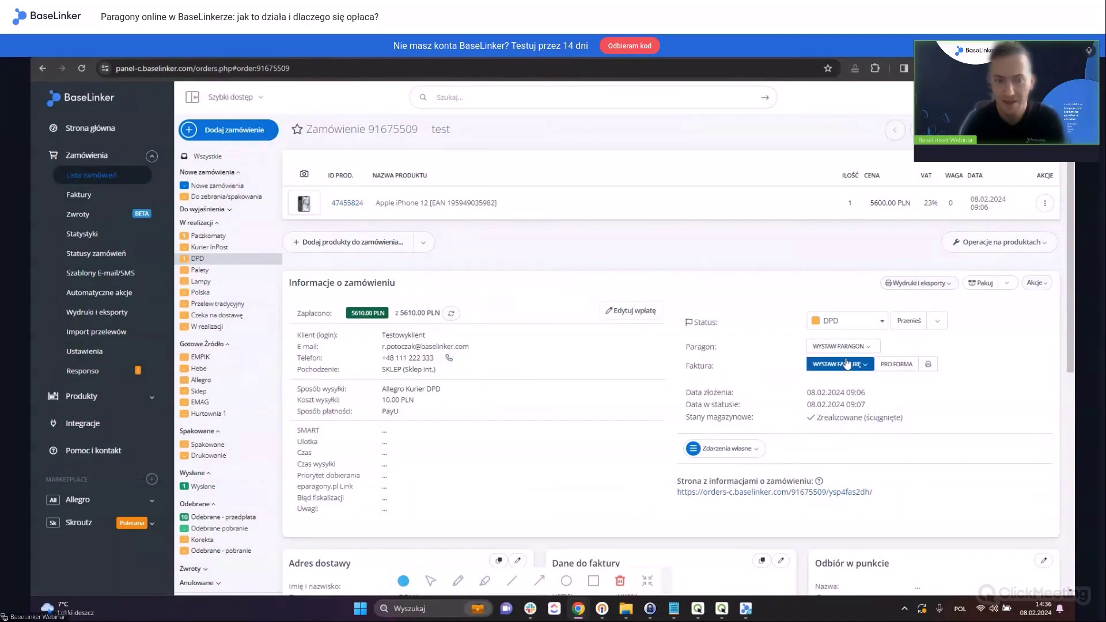
pyautogui.click(881, 322)
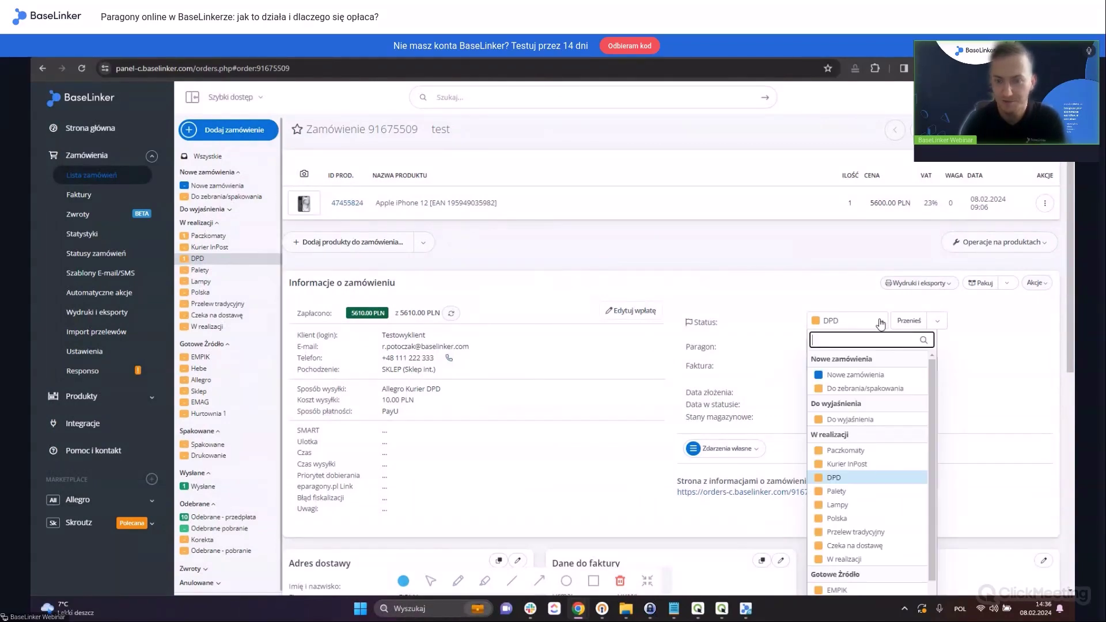
# Change the test order's status to Wysłane and display the Wysłane orders list
pyautogui.scroll(-3, 891, 423)
pyautogui.click(852, 550)
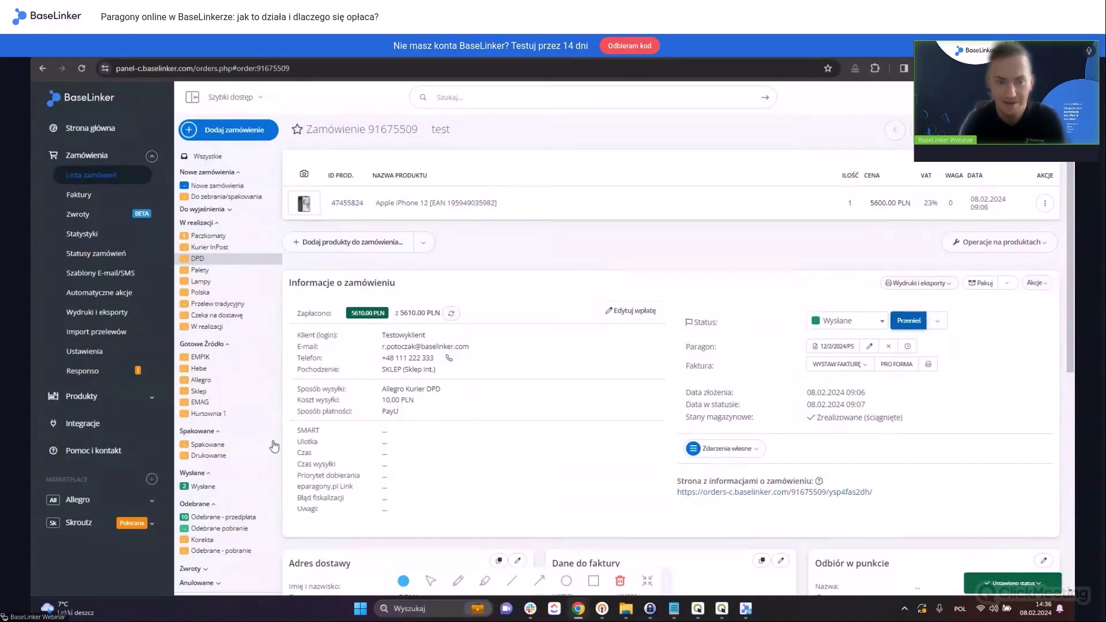
pyautogui.click(203, 487)
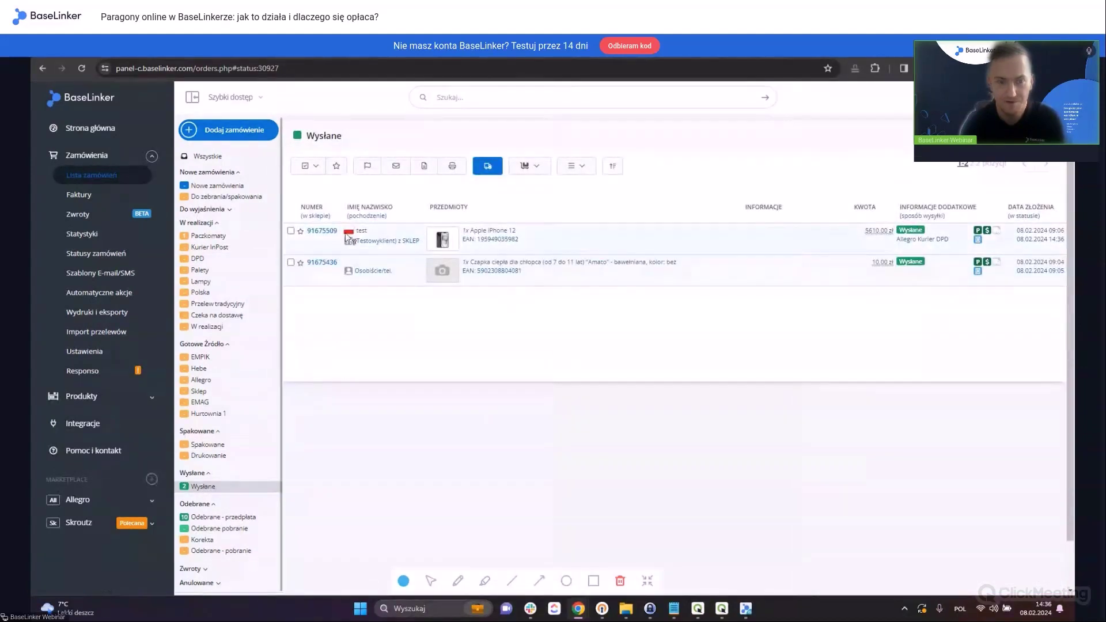
# Review order 91675509 from the Wysłane list, then go to Zamówienia > Faktury
pyautogui.click(323, 231)
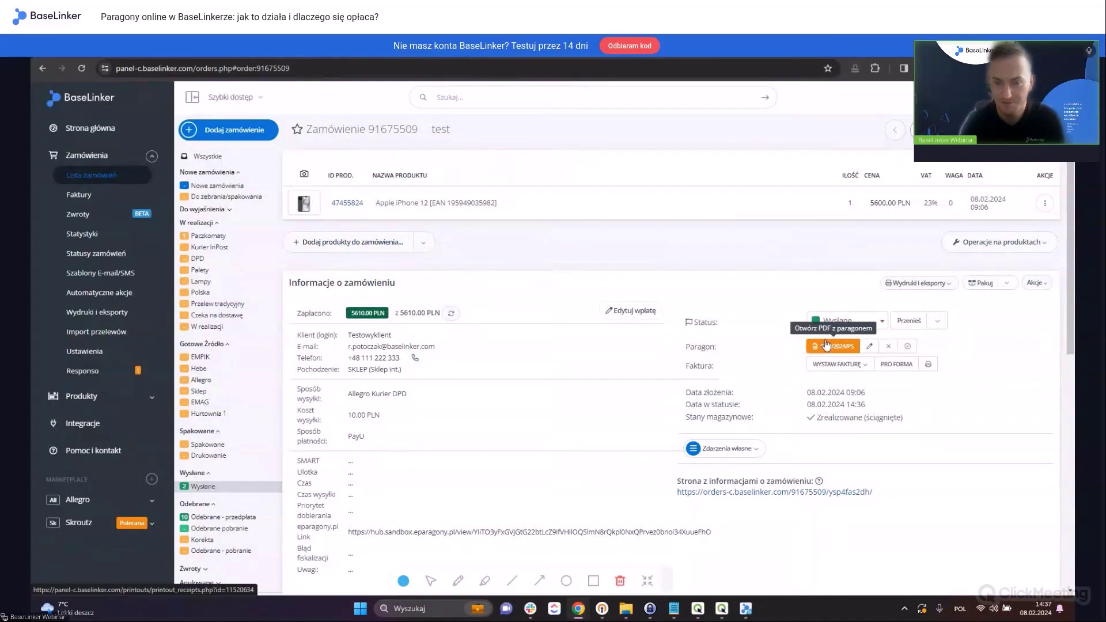
pyautogui.scroll(-1, 558, 375)
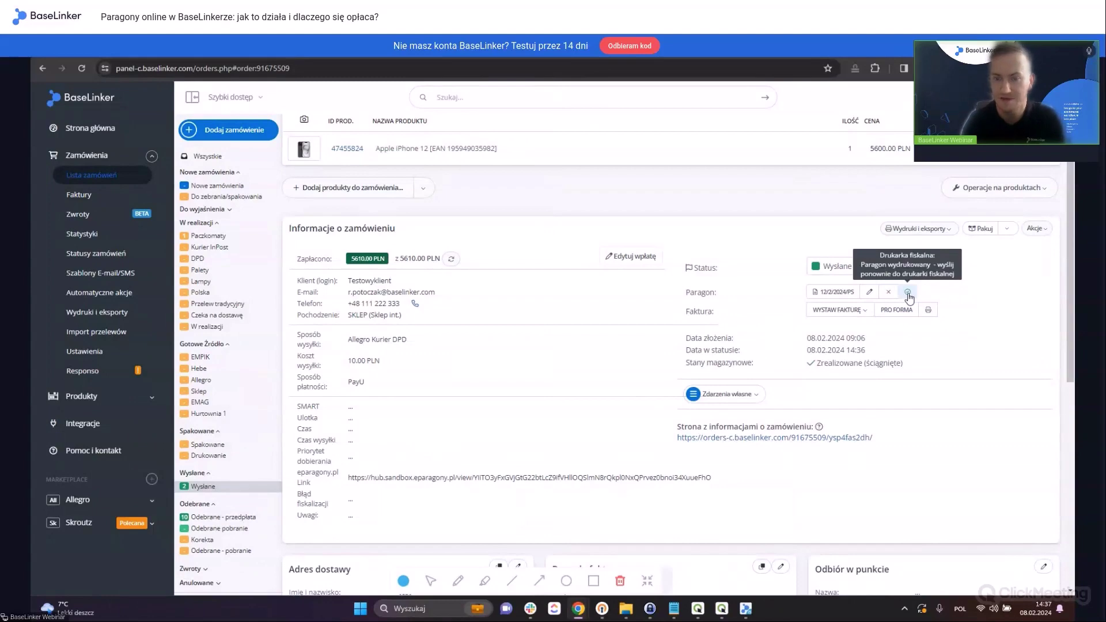
pyautogui.click(82, 424)
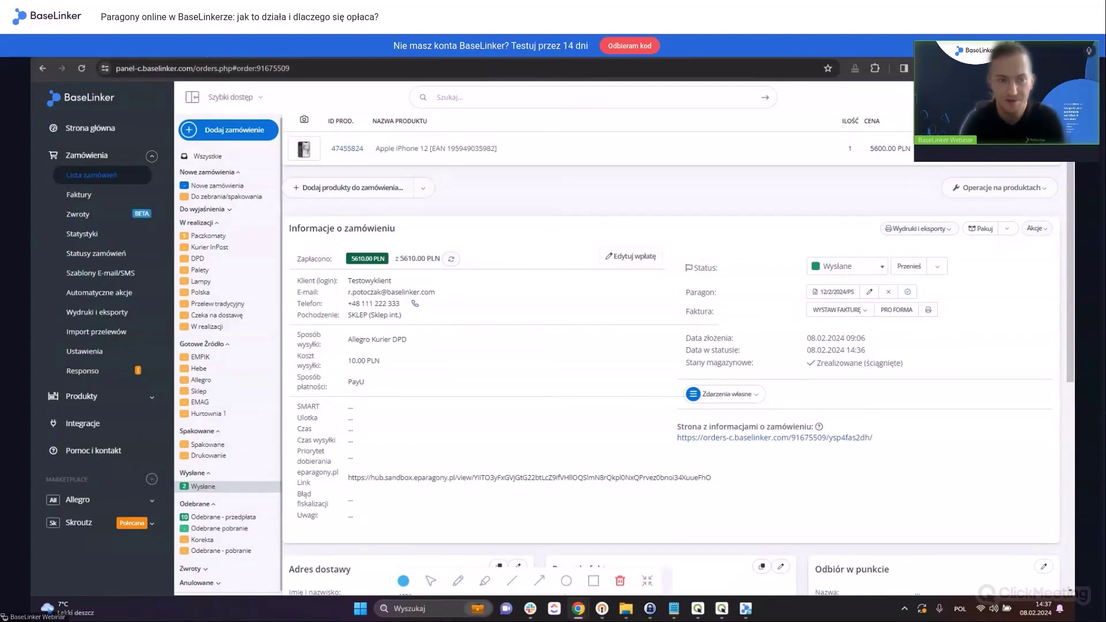
pyautogui.click(109, 155)
pyautogui.click(98, 196)
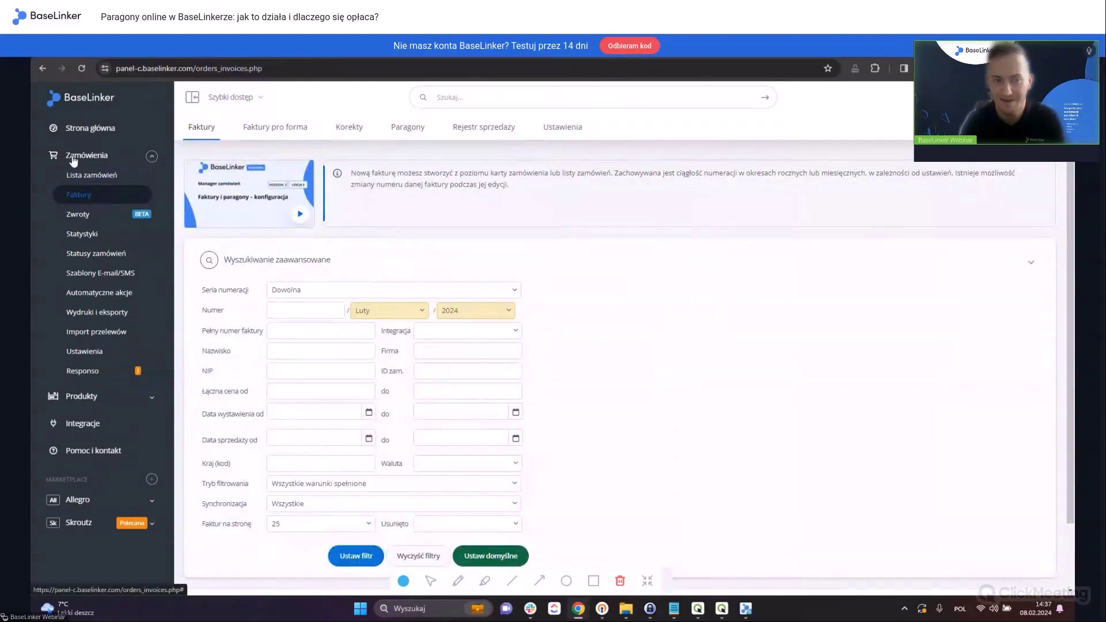
# Show the Paragony list with filters cleared, find receipt 47993, and reopen order 91675509
pyautogui.click(407, 127)
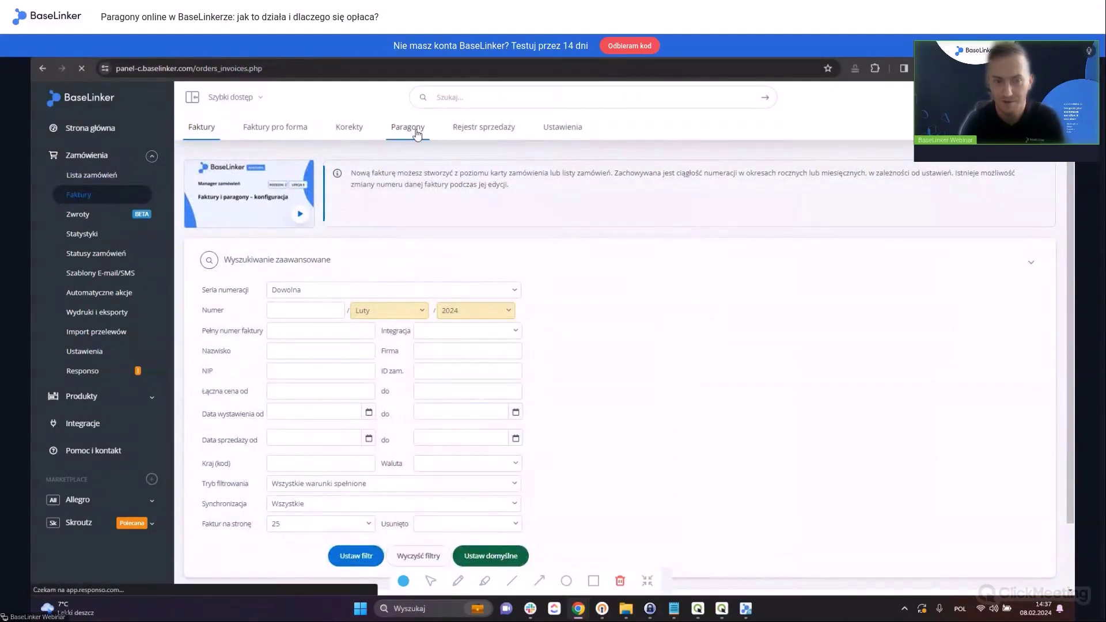
pyautogui.click(432, 516)
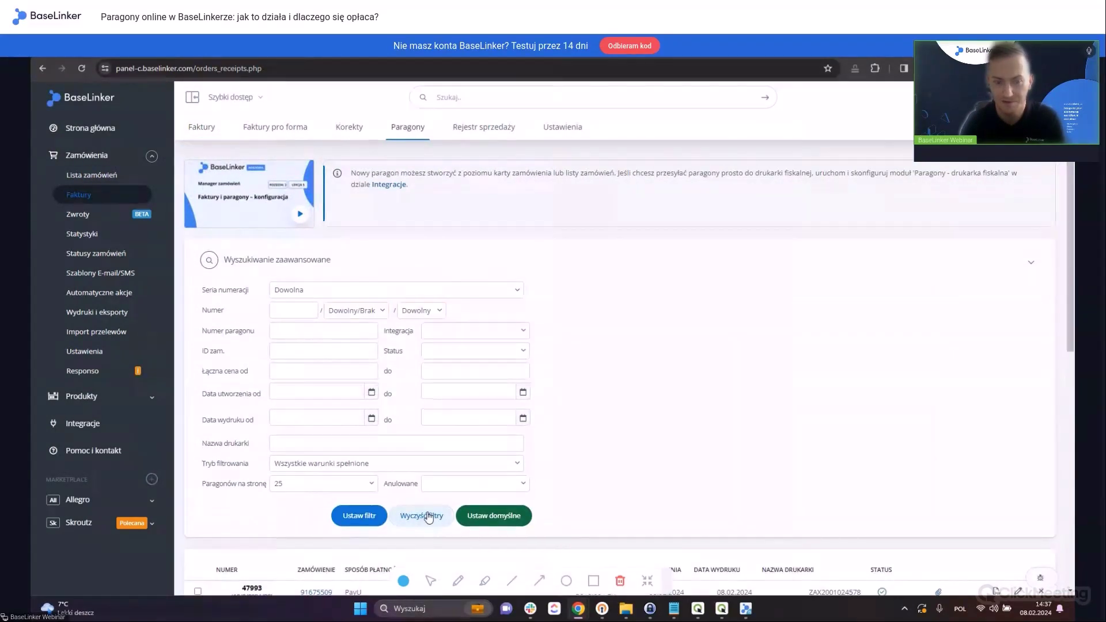
pyautogui.scroll(-1, 583, 320)
pyautogui.scroll(-4, 583, 321)
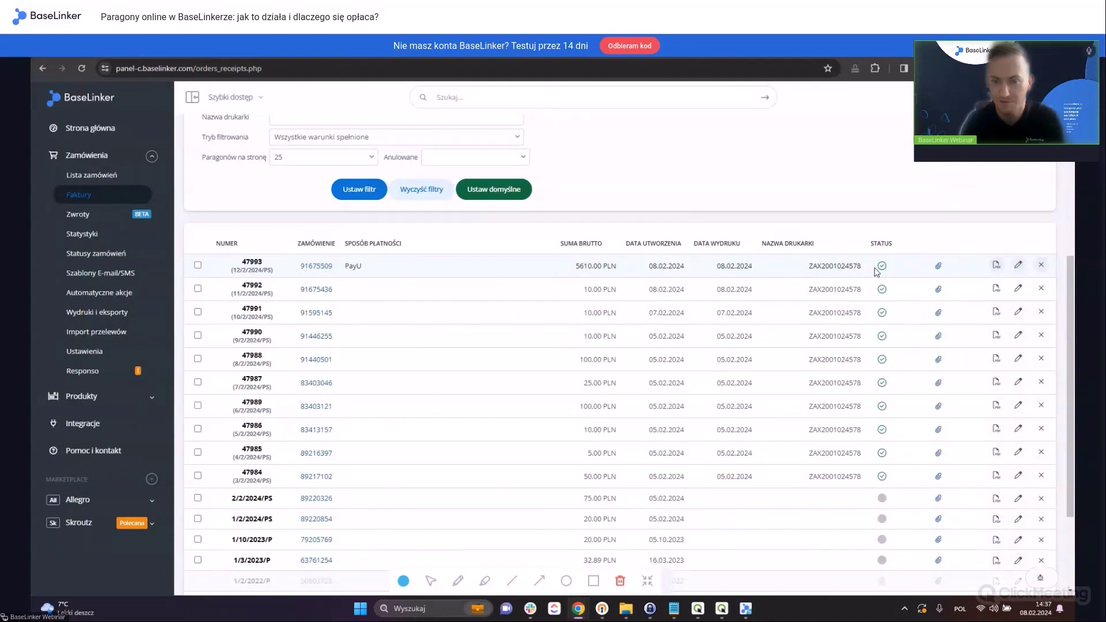
pyautogui.moveTo(884, 271)
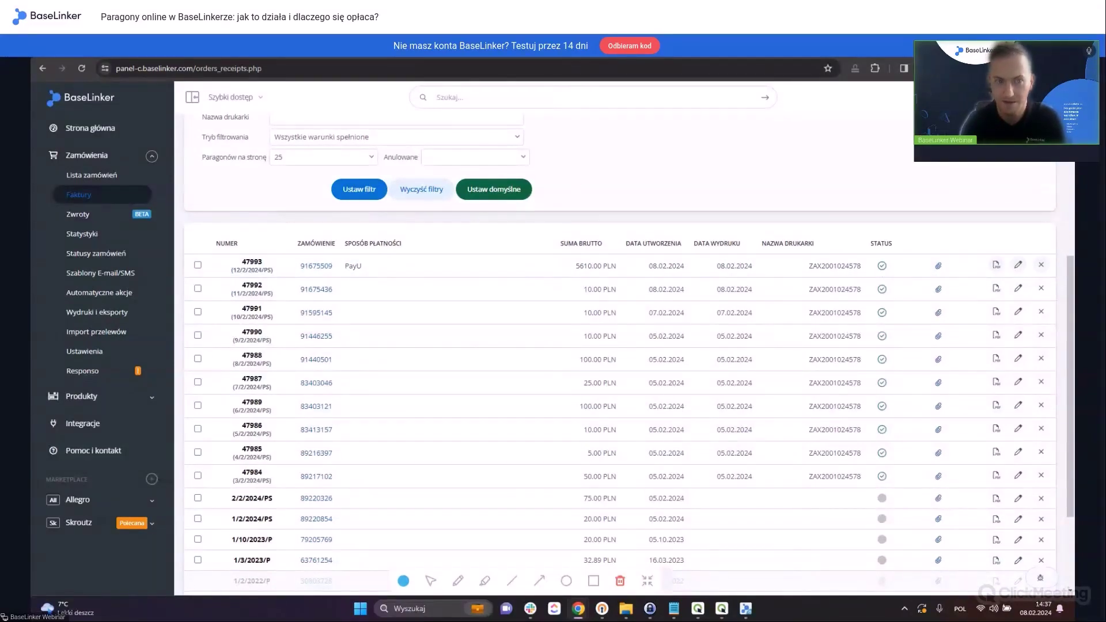
pyautogui.click(317, 266)
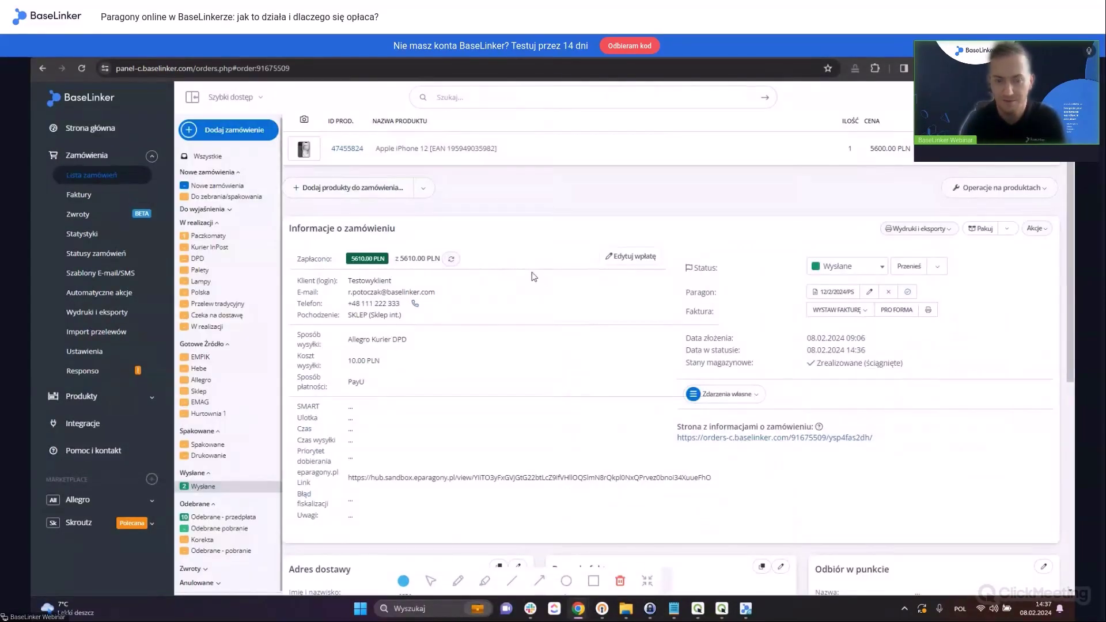
# Copy the eparagony.pl receipt link from the order's Wymiana wiadomości e-mail into a new tab
pyautogui.scroll(-4, 532, 276)
pyautogui.scroll(-5, 533, 276)
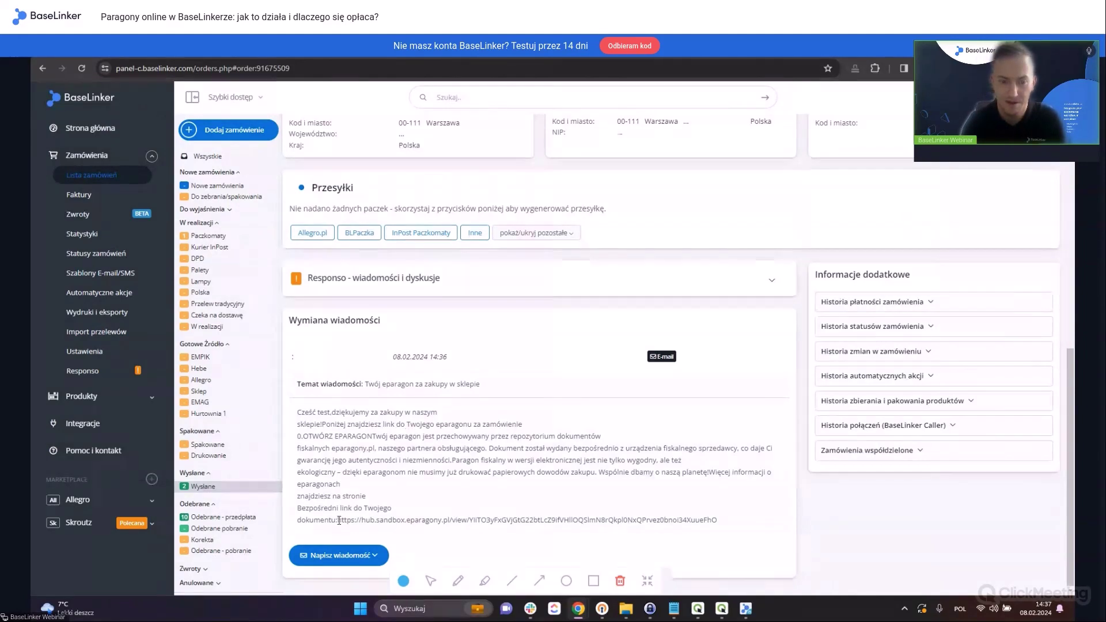
pyautogui.moveTo(339, 520); pyautogui.dragTo(720, 521)
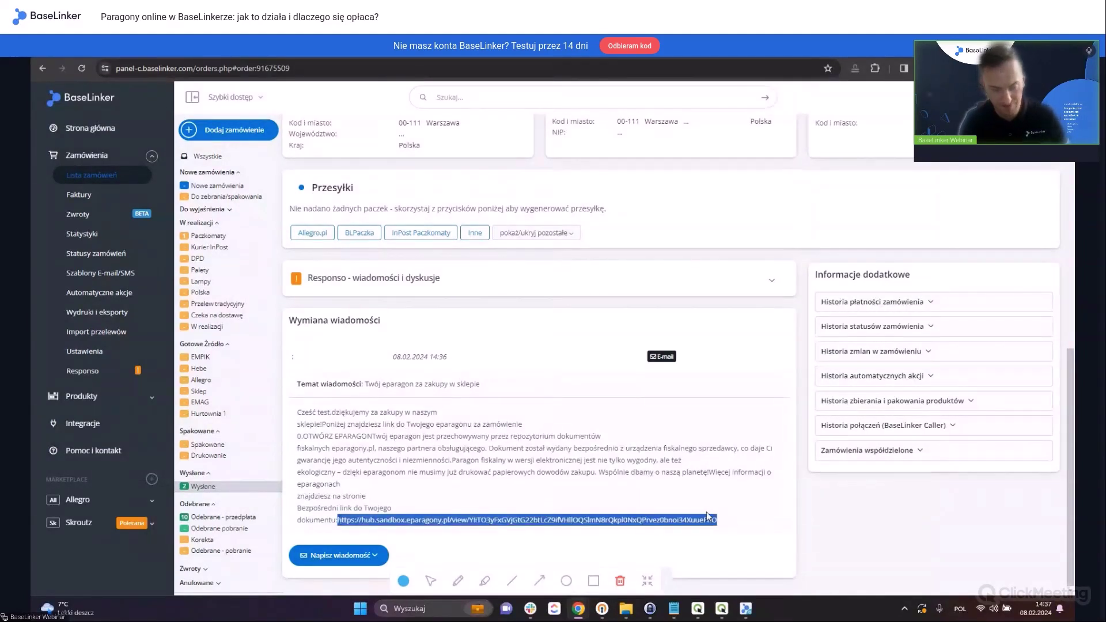
pyautogui.scroll(5, 445, 424)
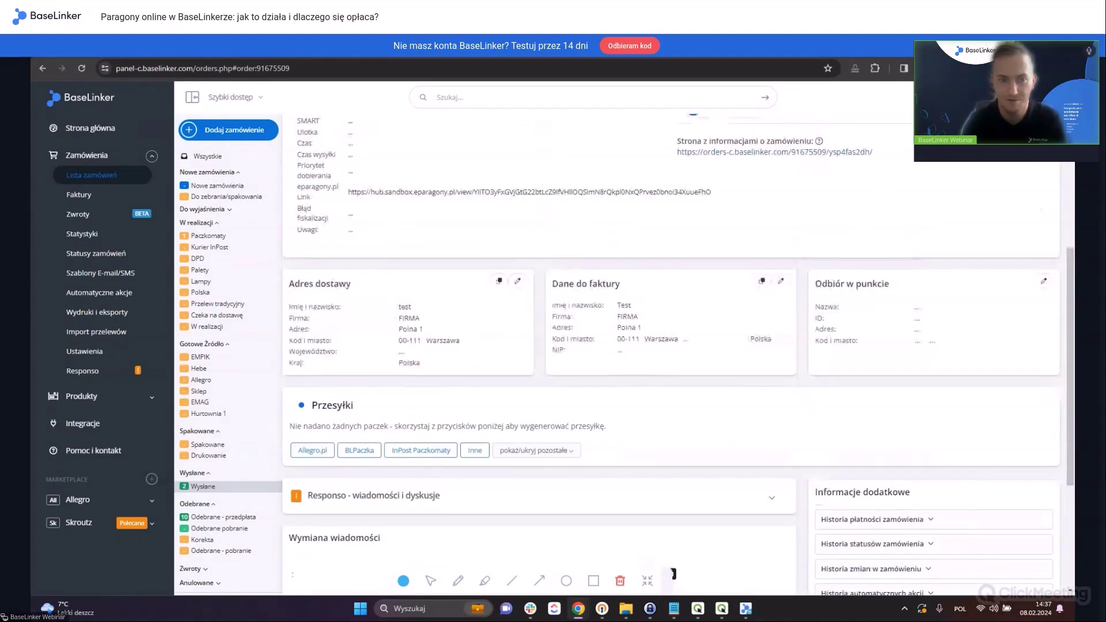
pyautogui.hotkey('ctrl', 't')
pyautogui.write('https://hub.sandbox.eparagony.pl/view/YIiTO3yFxGVjGtG22btLcZ9ifVHIlOQSlmN8rQkpl0NxQPrvez0bnoi34XuueFhO')
# Load the eparagony.pl e-receipt totalling 5610,00 PLN, then close it to return to BaseLinker
pyautogui.press('Return')
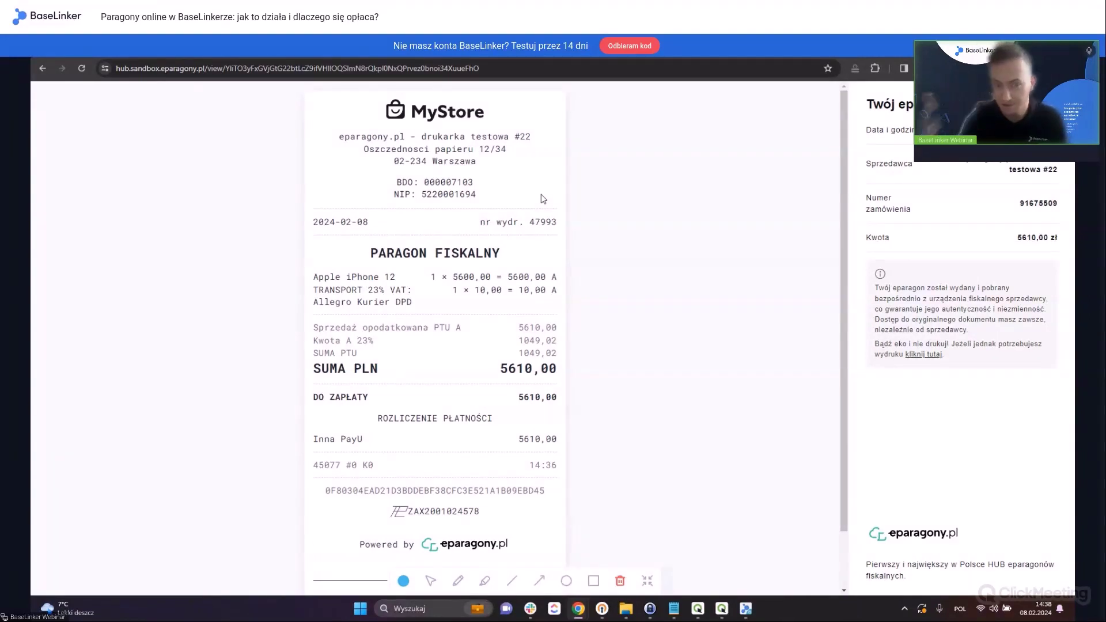
pyautogui.hotkey('ctrl', 'w')
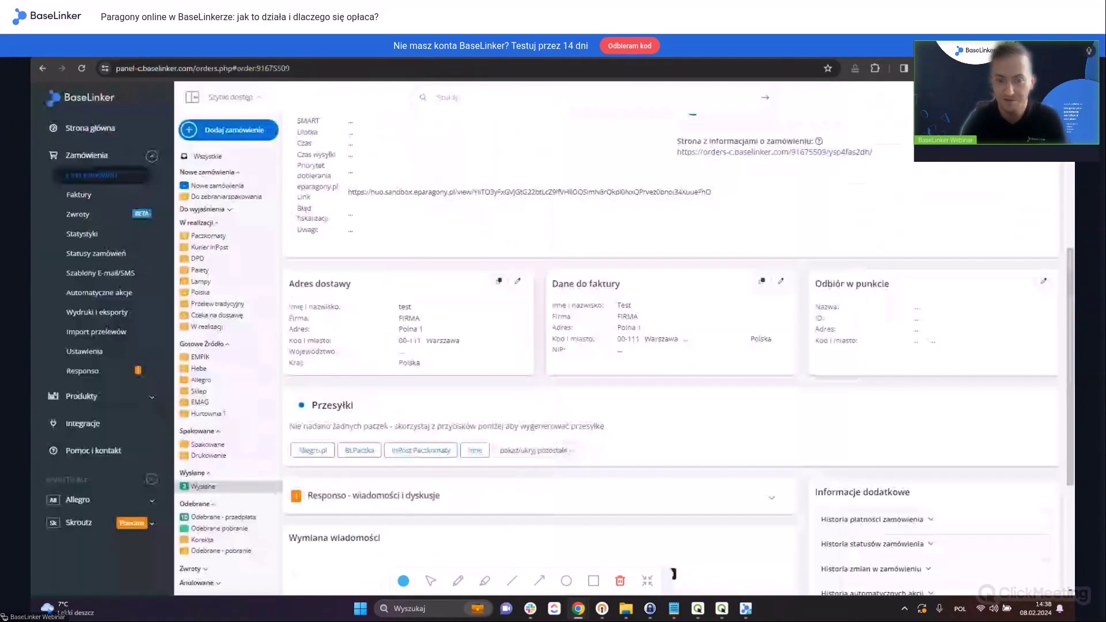
# Check the order's Paragon row, then return to the Faktury > Paragony receipts list
pyautogui.scroll(5, 696, 436)
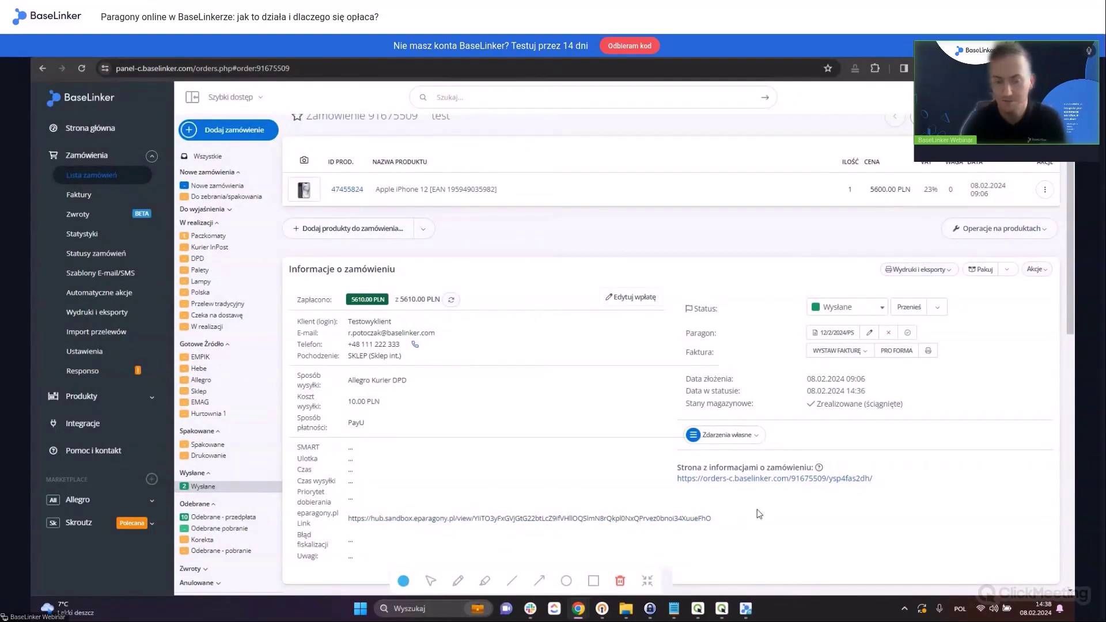
pyautogui.scroll(-1, 688, 406)
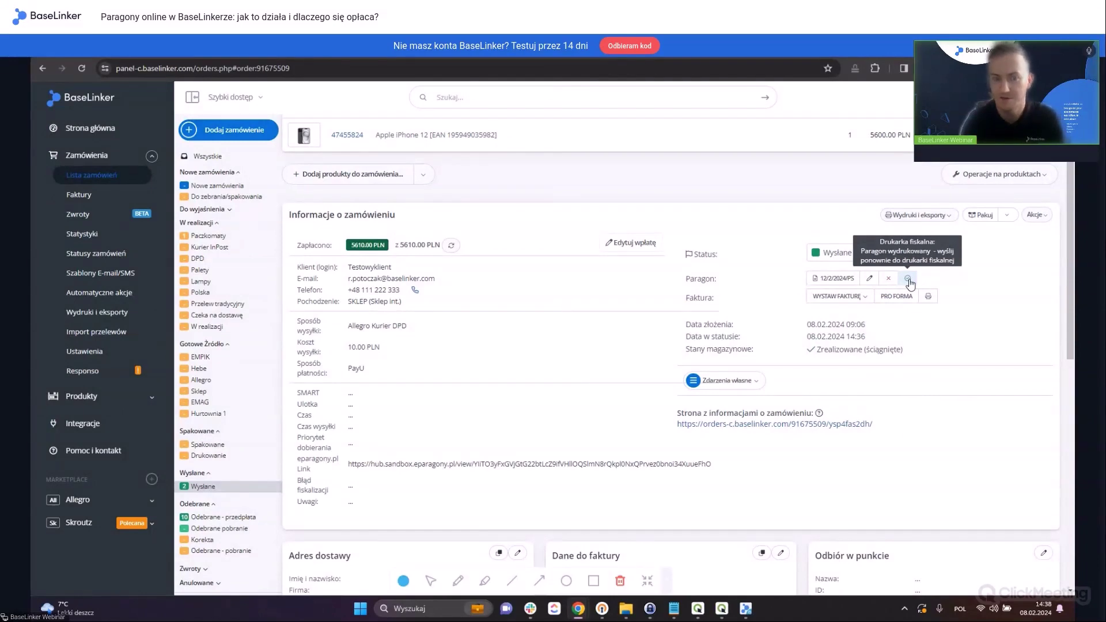
pyautogui.click(139, 194)
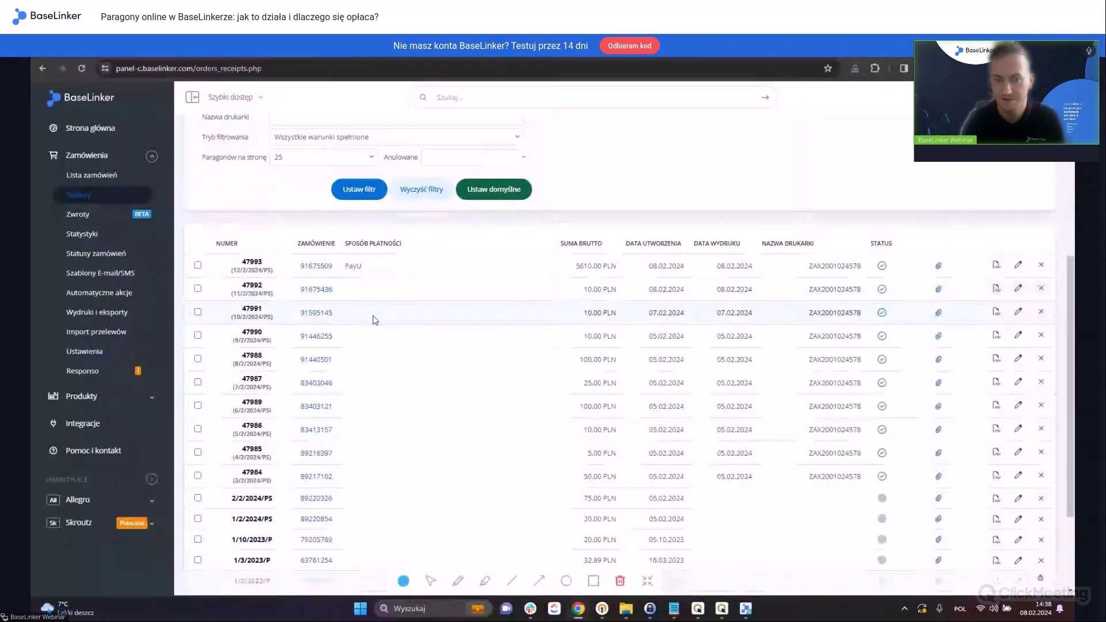
# Show the order list filtered to the two Wysłane orders
pyautogui.scroll(5, 529, 305)
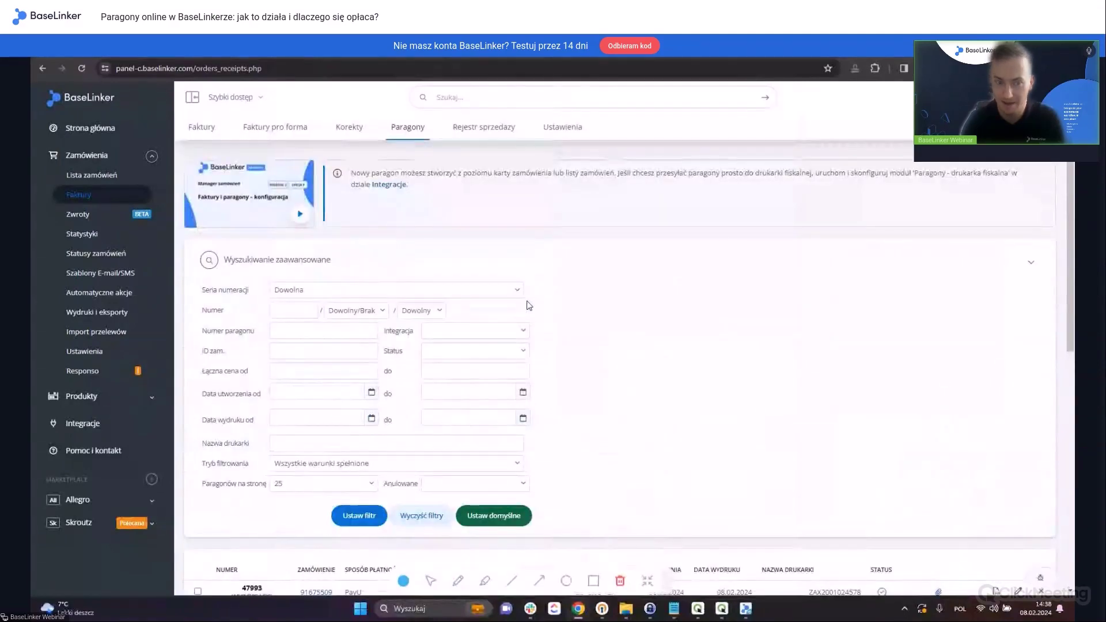
pyautogui.click(91, 176)
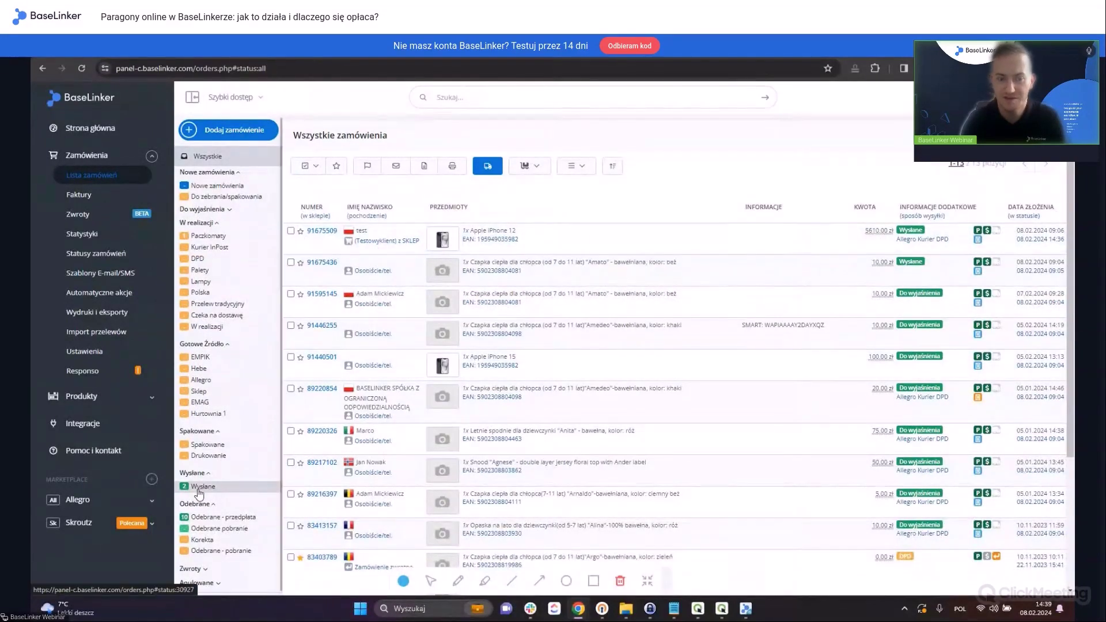
pyautogui.click(233, 487)
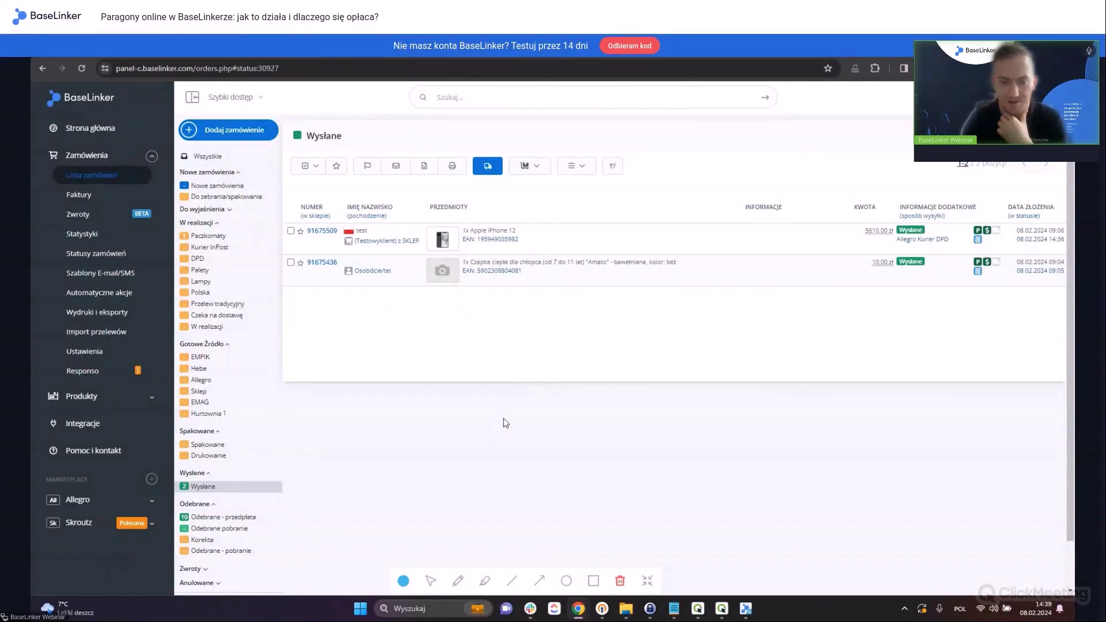
# Switch to ClickMeeting and stop the screen share
pyautogui.moveTo(723, 613)
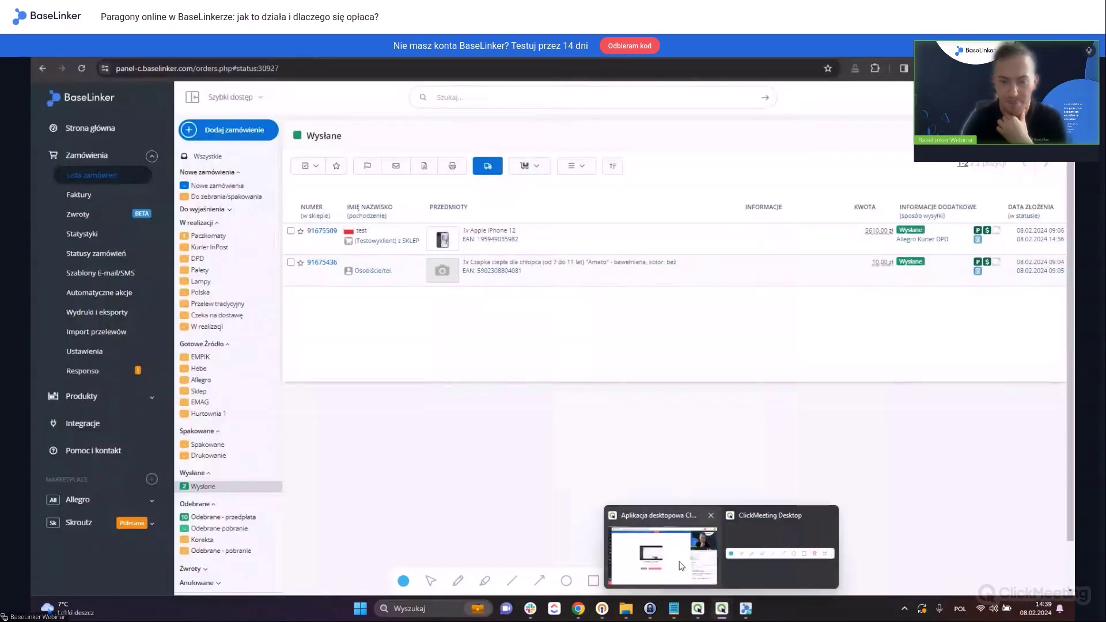
pyautogui.click(683, 553)
pyautogui.click(500, 447)
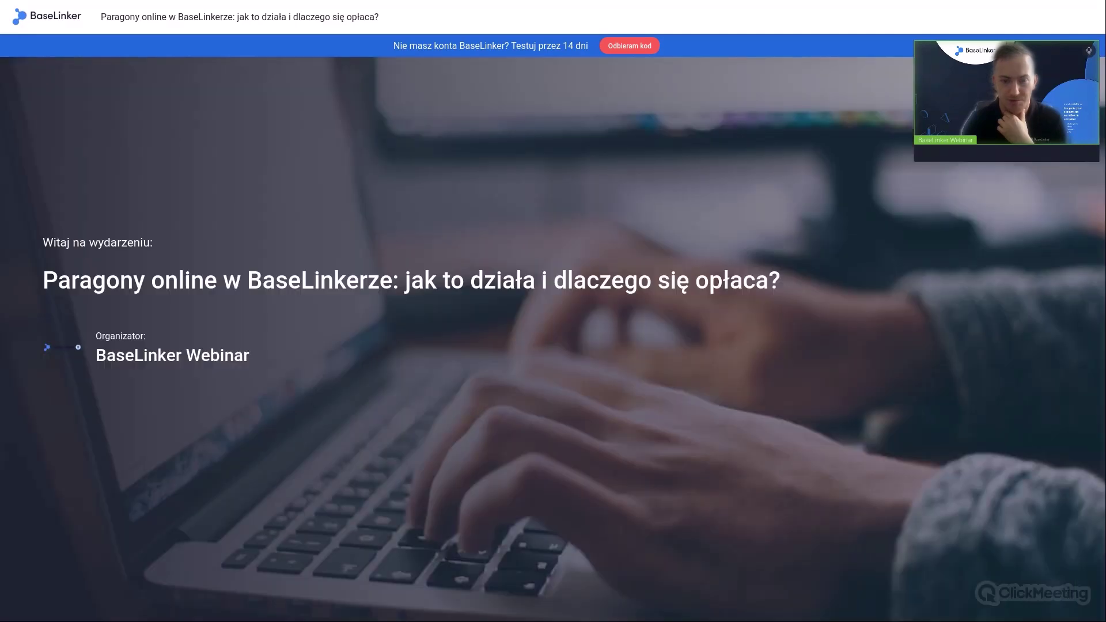